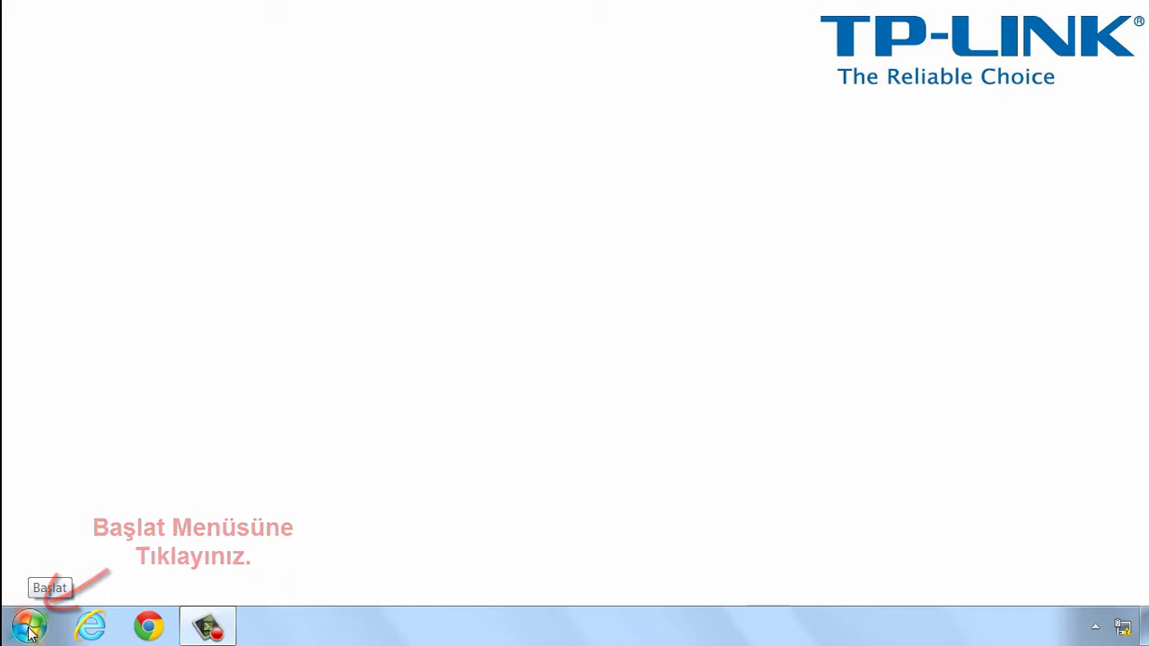
Go through Denetim Masası and Ağ ve Paylaşım Merkezi to the Ağ Bağlantıları adapter list.
click(30, 629)
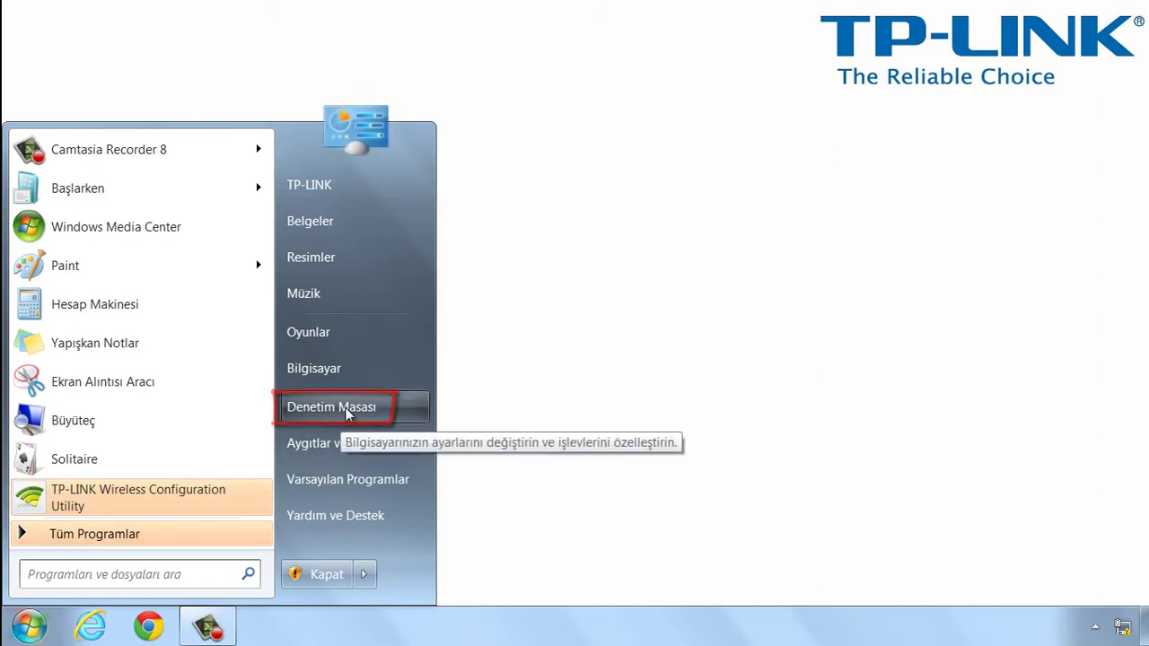
click(348, 411)
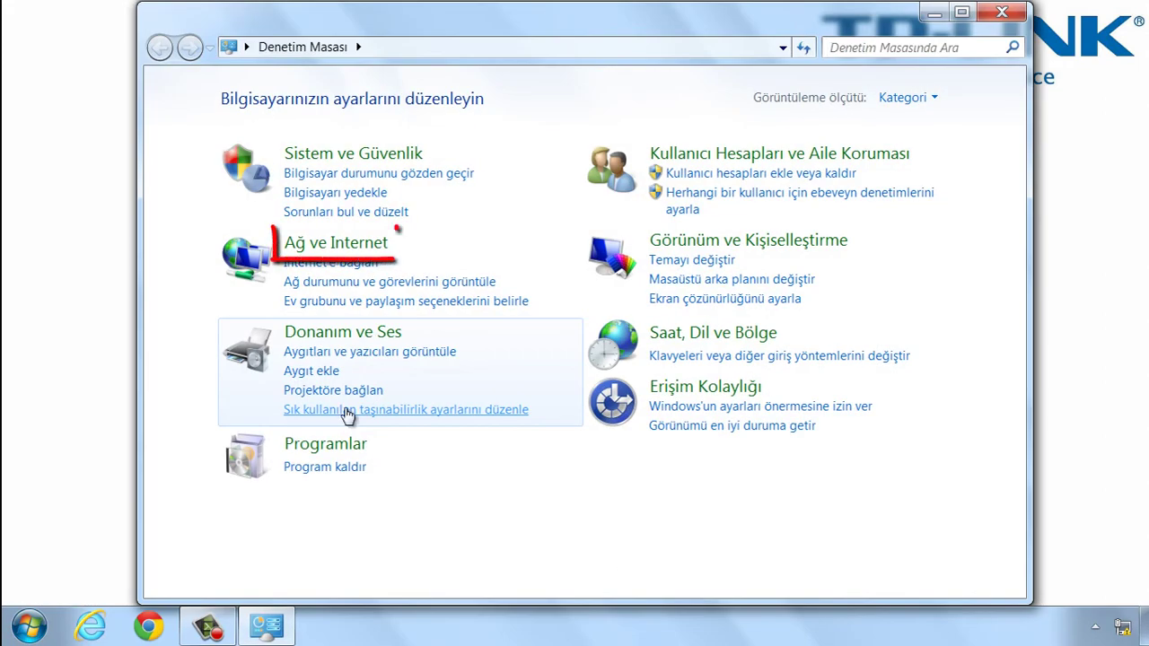
click(326, 251)
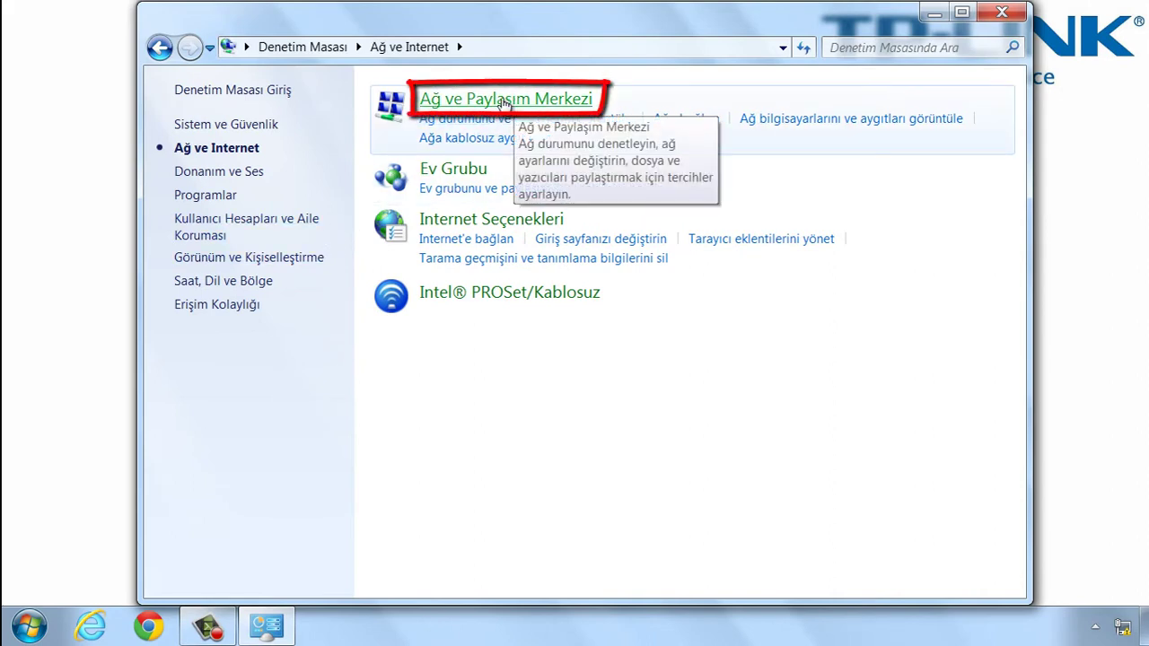
click(503, 100)
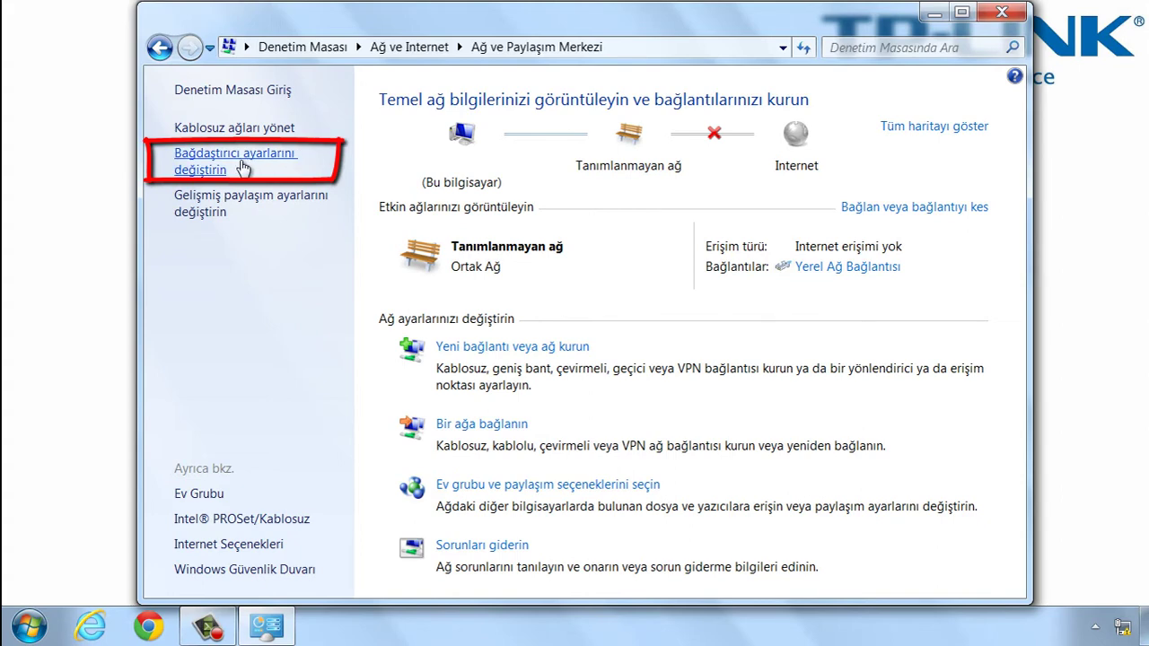
click(243, 169)
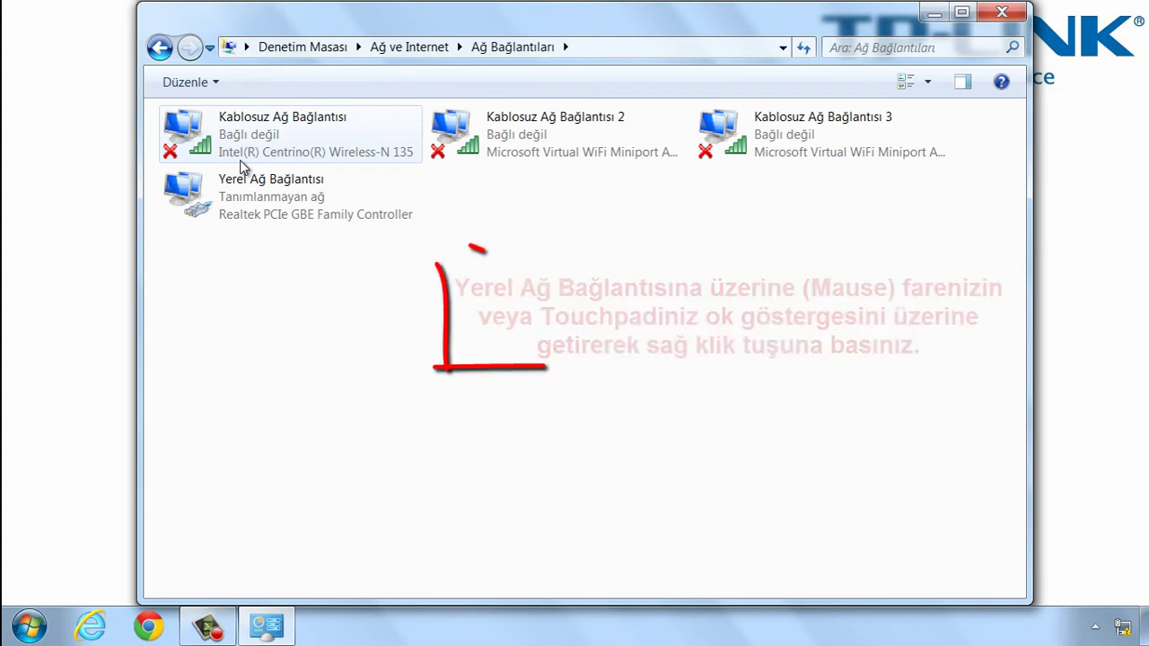
Open Yerel Ağ Bağlantısı's properties and its Internet Protokolü sürüm 4 (TCP/IPv4) settings.
click(273, 206)
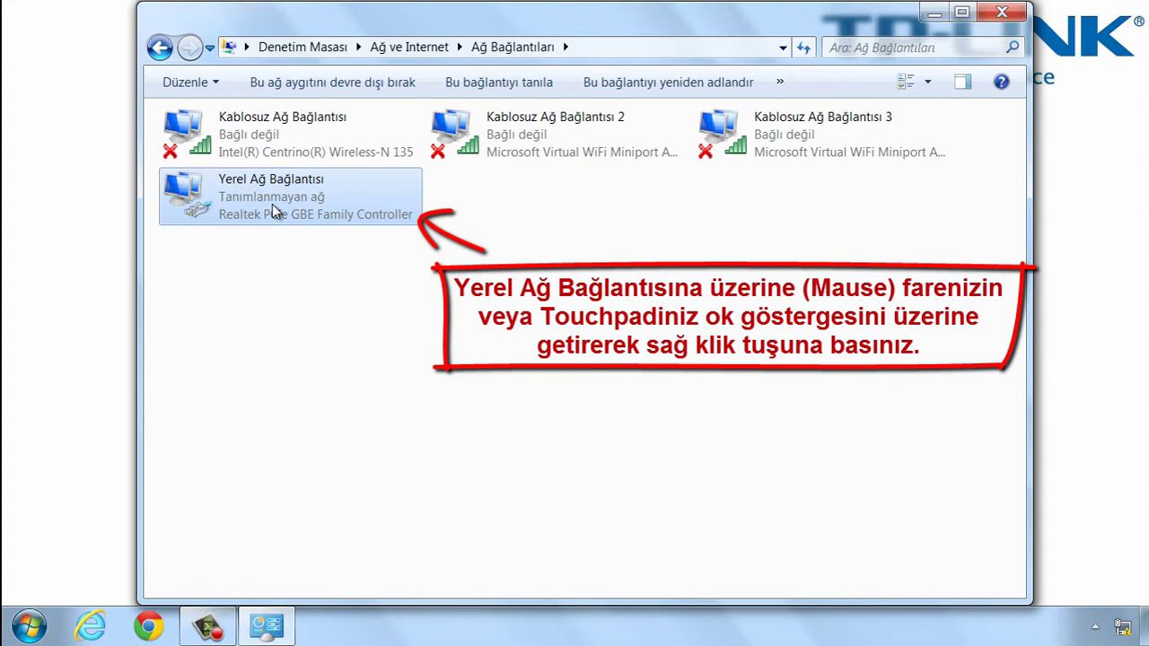
right_click(272, 203)
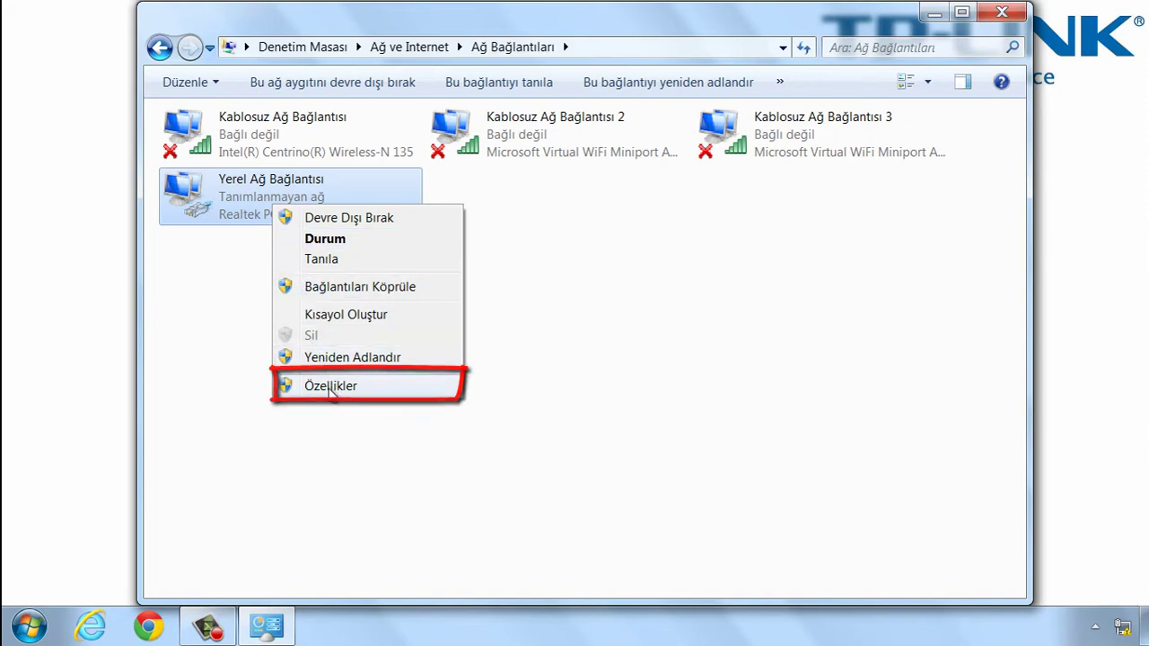
click(331, 386)
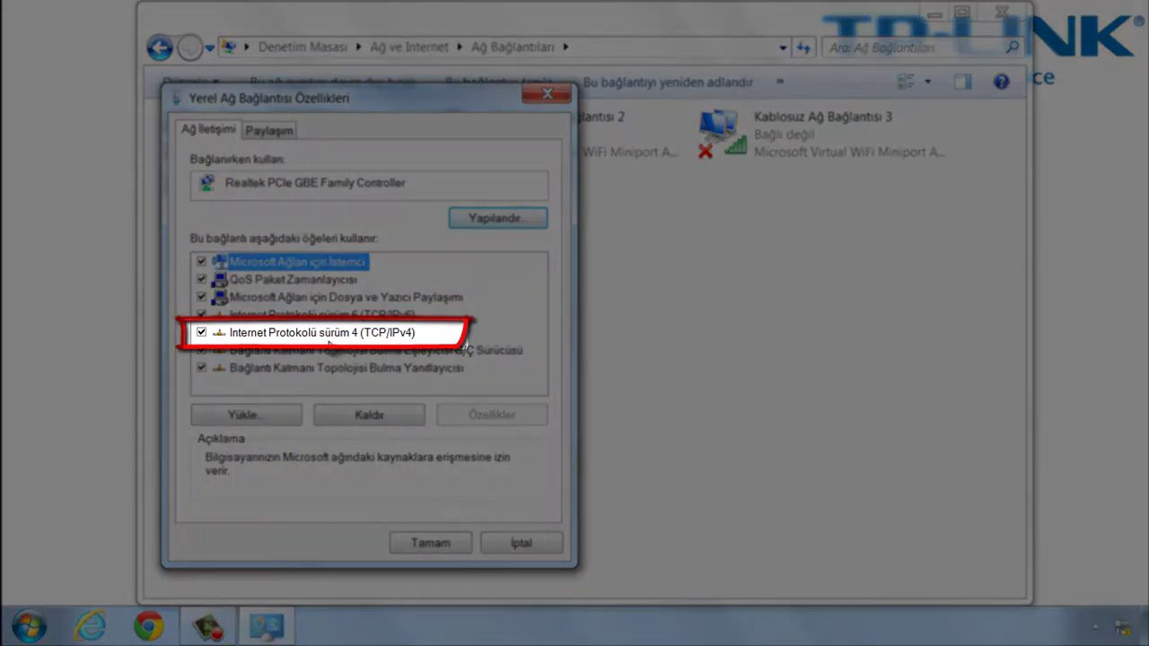
click(330, 334)
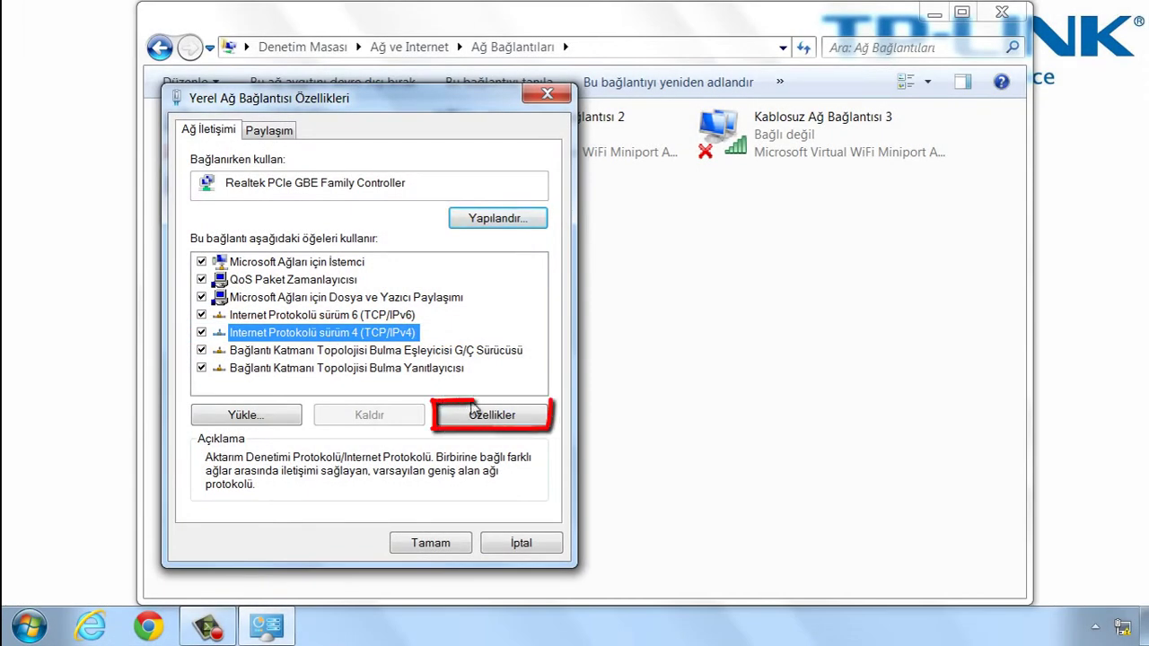
click(492, 417)
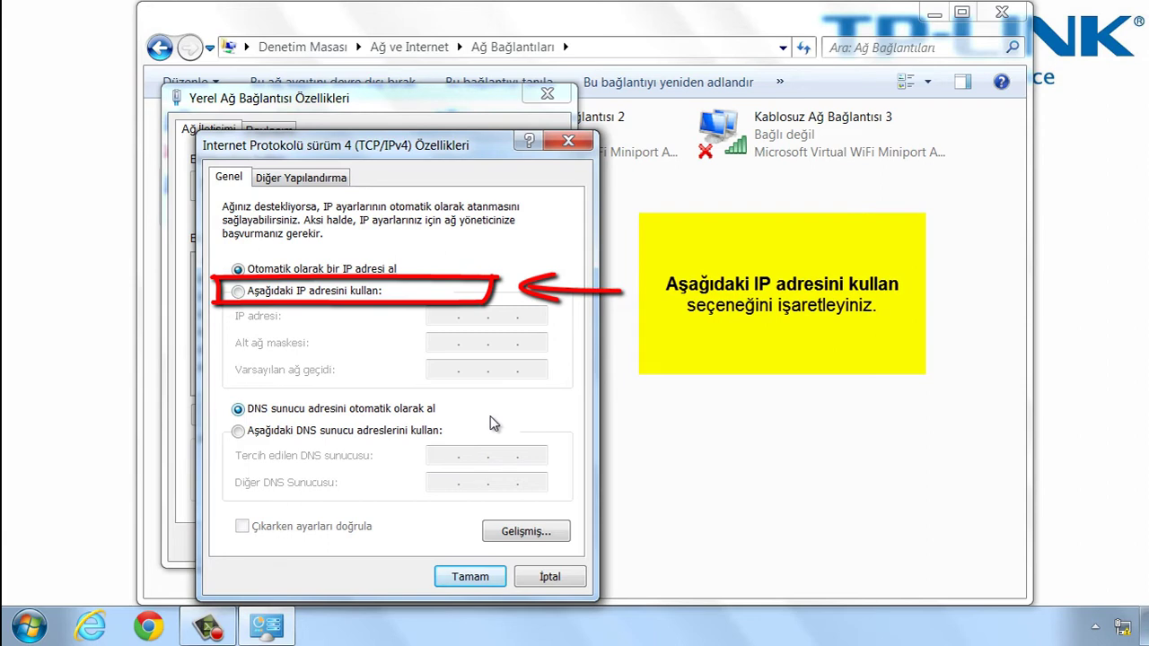
Set static IP 192.168.0.25 with mask 255.255.255.0, save with Tamam, and close the properties.
click(237, 292)
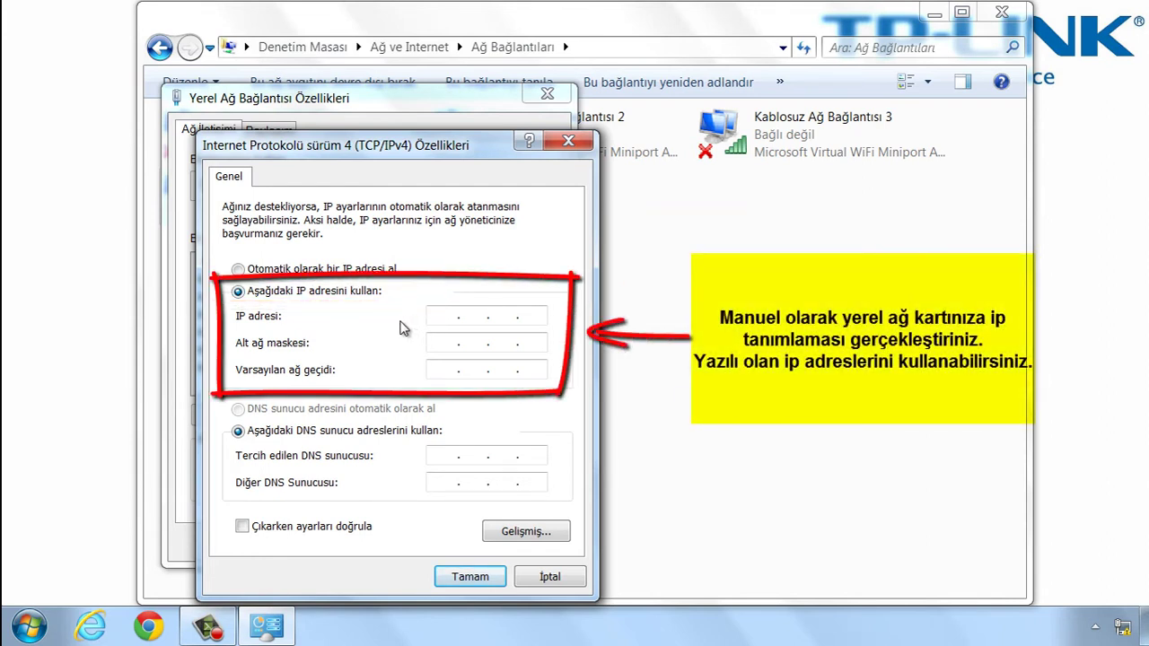
text(192 . 168 . 0 . 25)
click(438, 346)
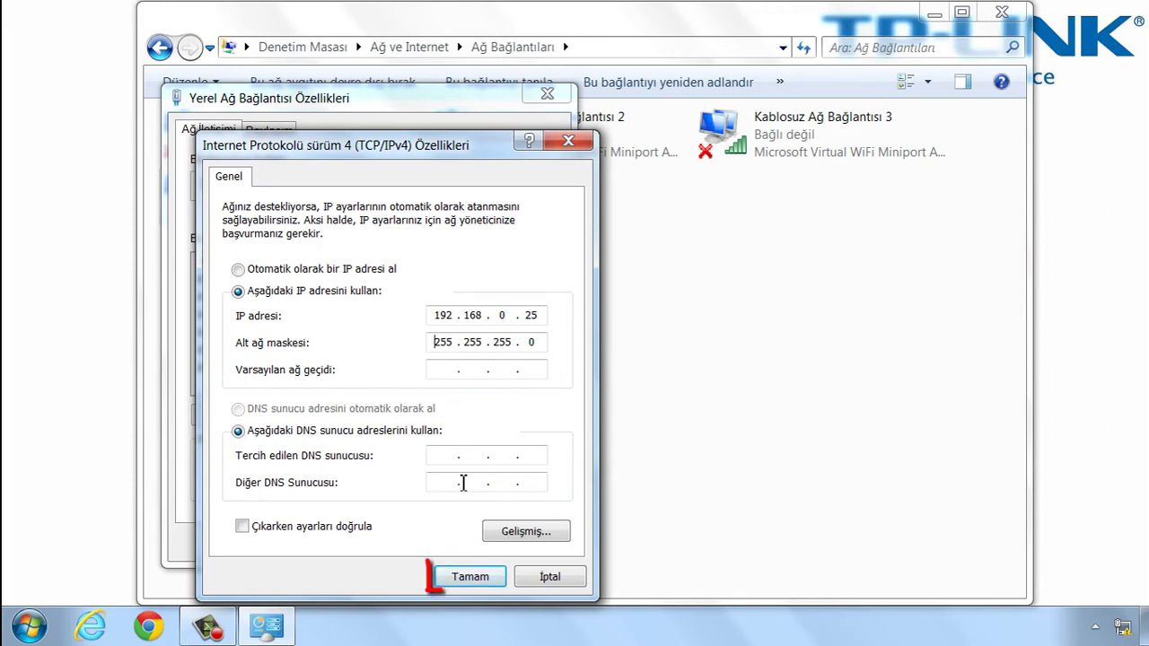
click(472, 578)
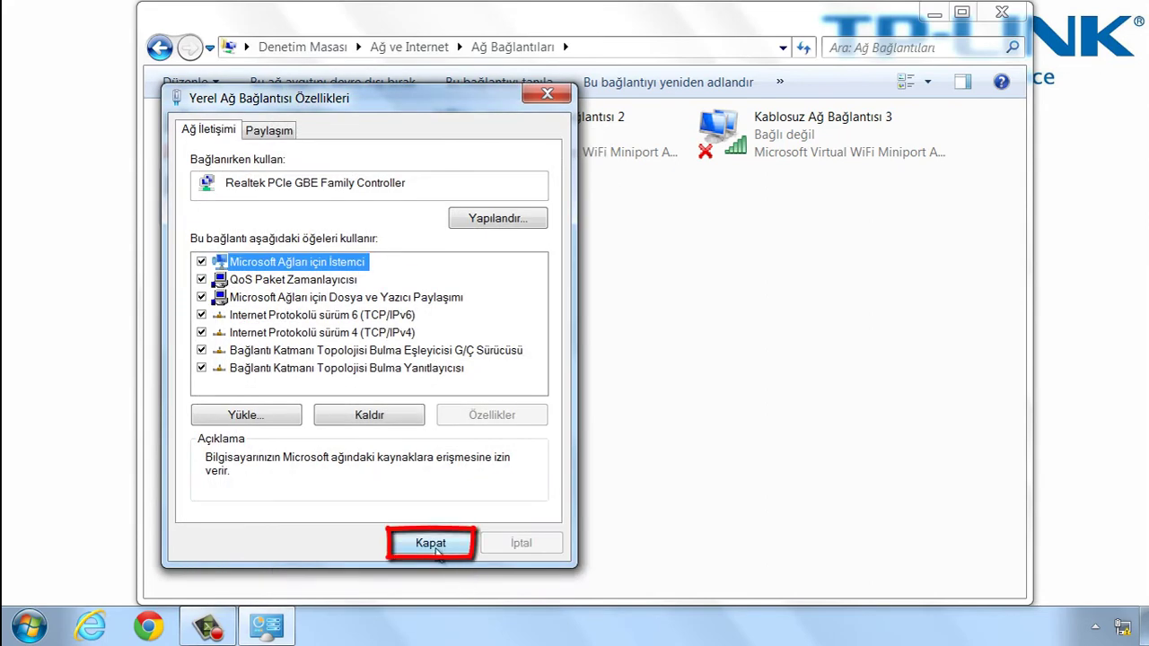
click(438, 551)
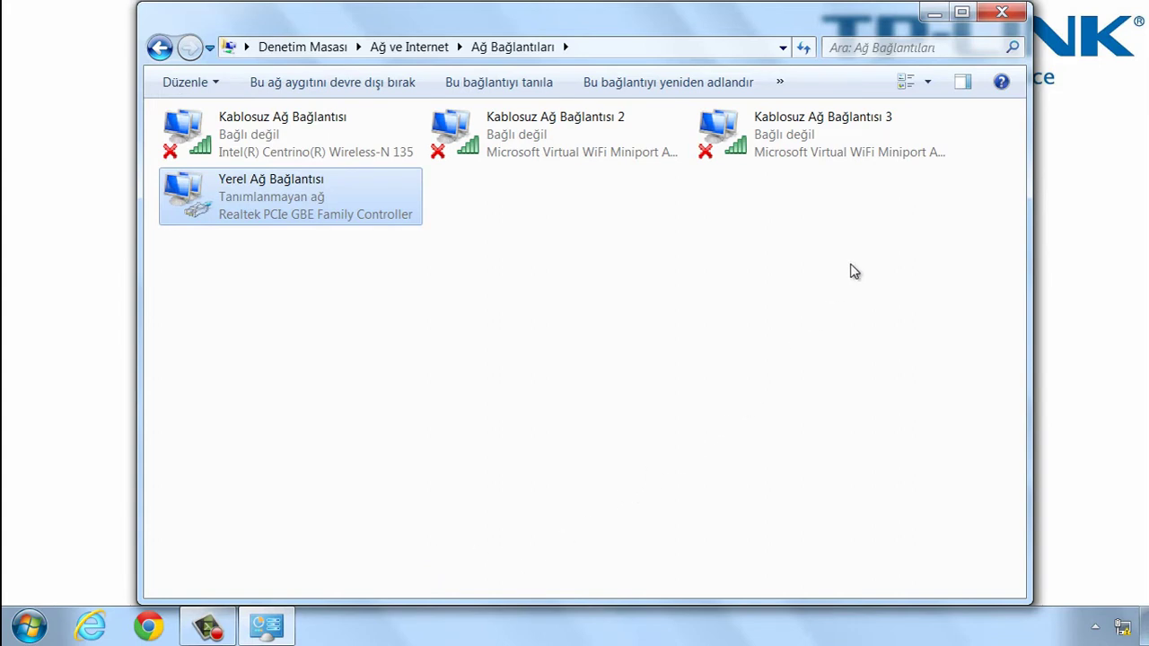
Close Ağ Bağlantıları and check TP-LINK_5GHz's signal in the tray network list.
click(1003, 14)
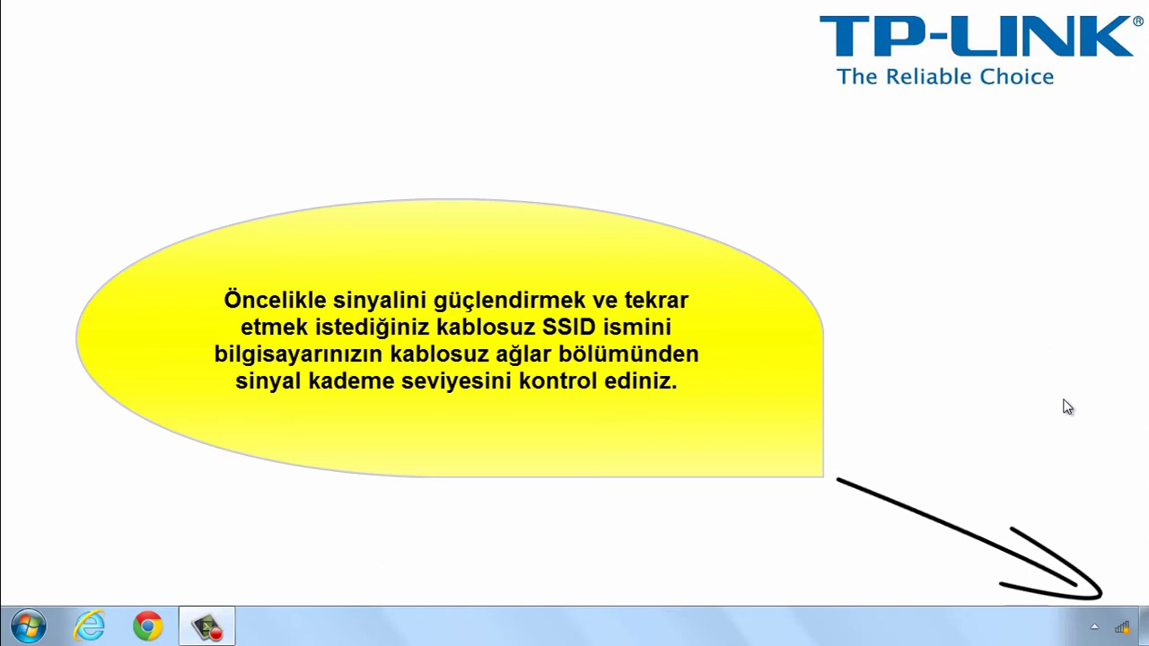
click(1122, 629)
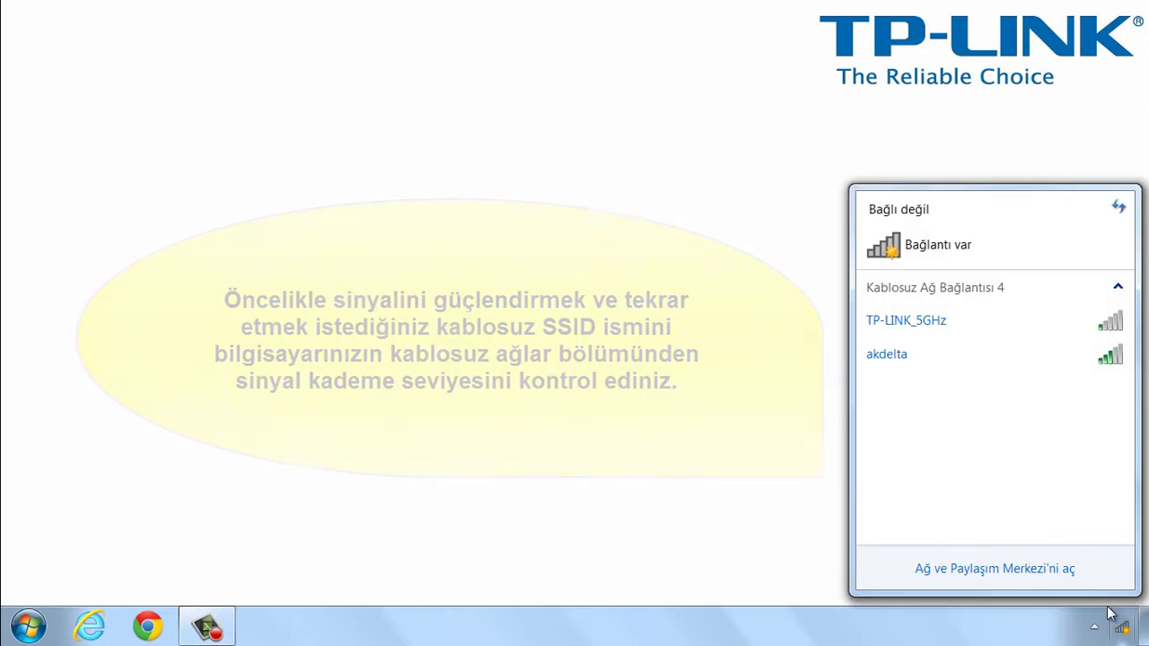
click(917, 325)
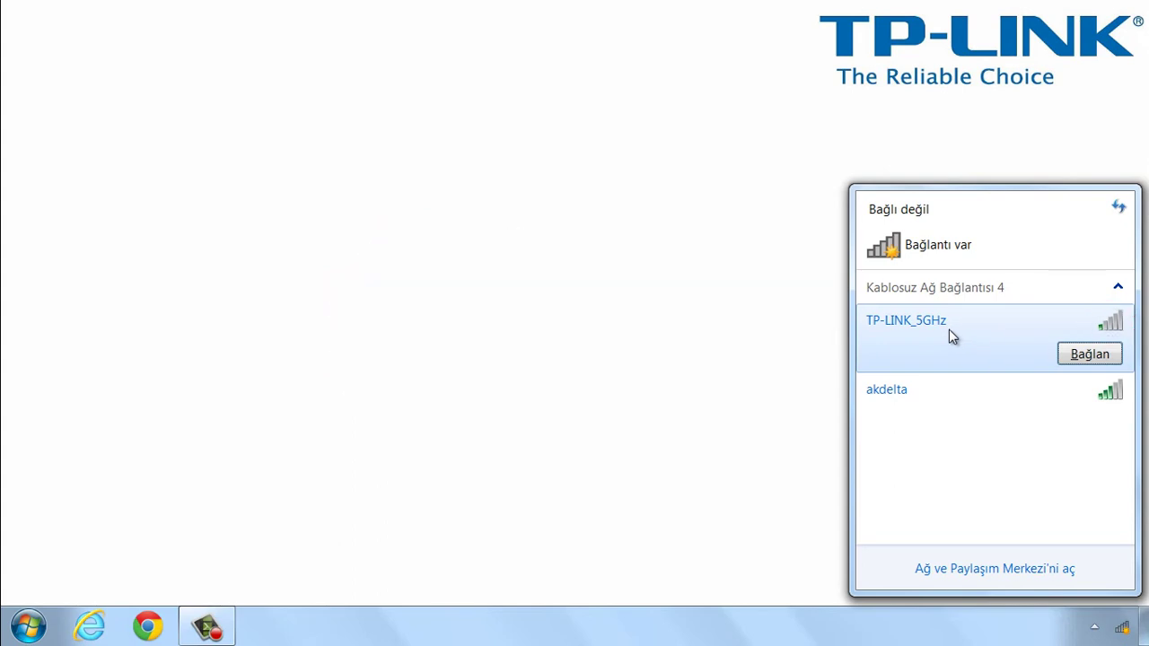
click(801, 474)
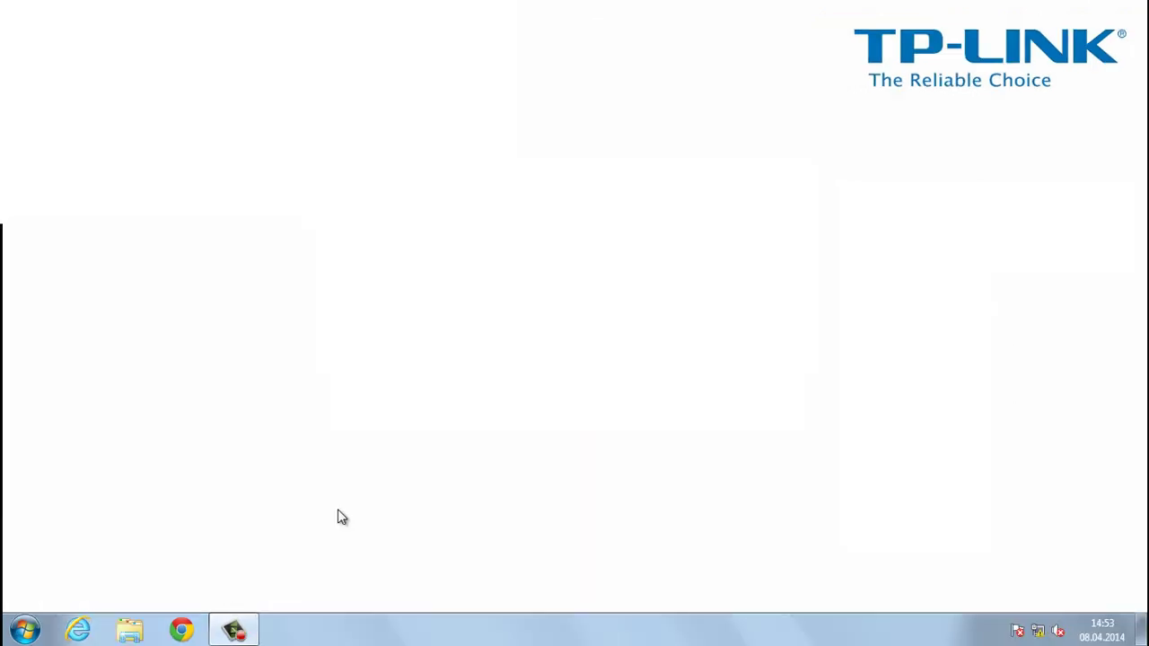
Load the device's web page at 192.168.0.254 in Chrome.
click(194, 625)
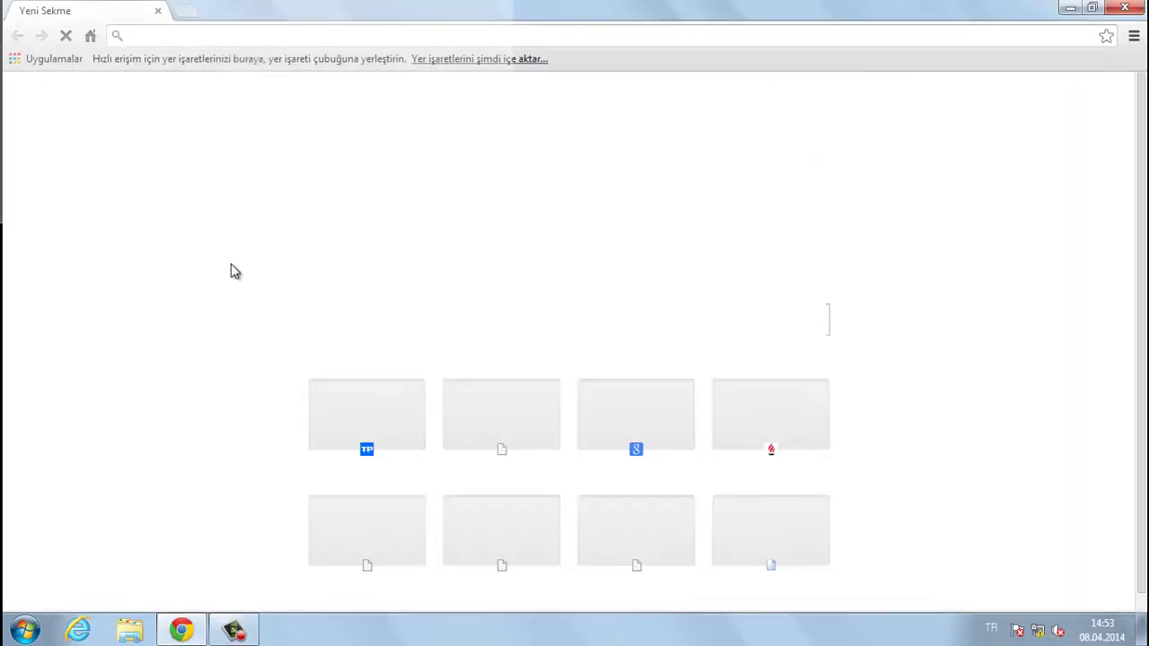
text(192)
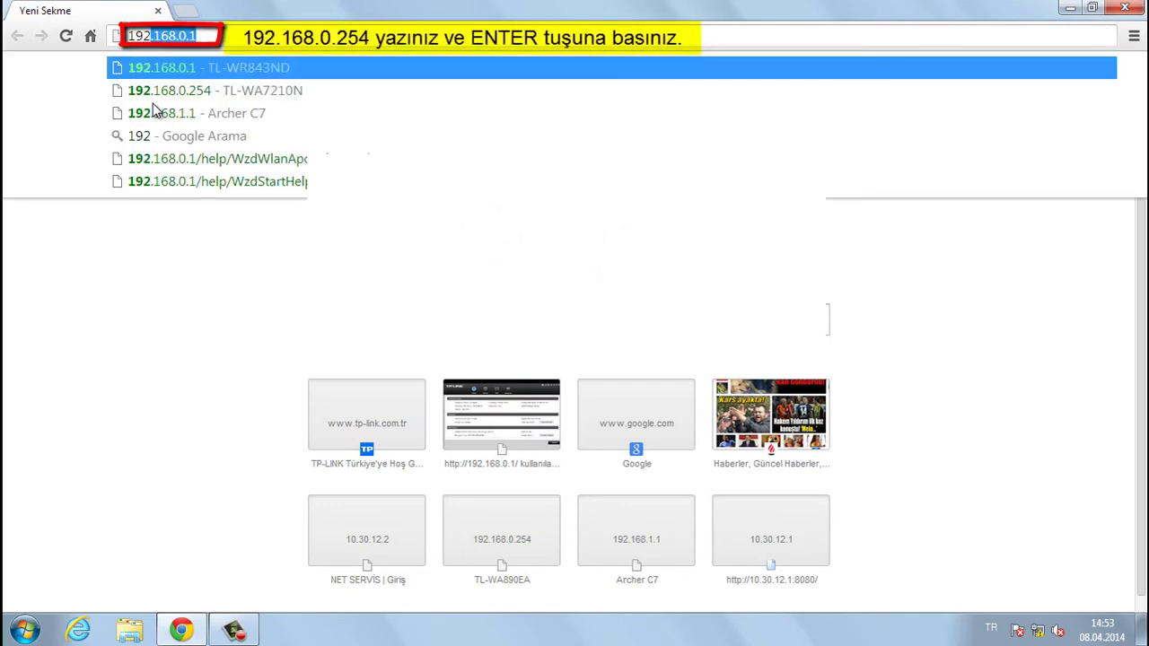
text(.168.0.1)
key(BackSpace)
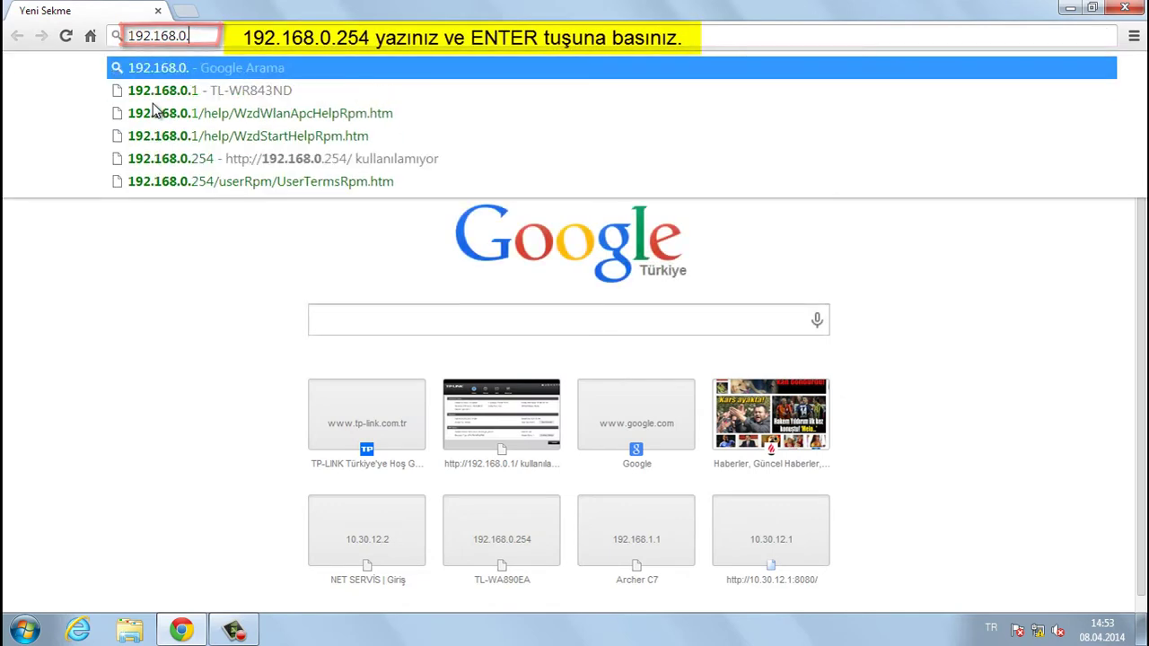
text(254)
key(Return)
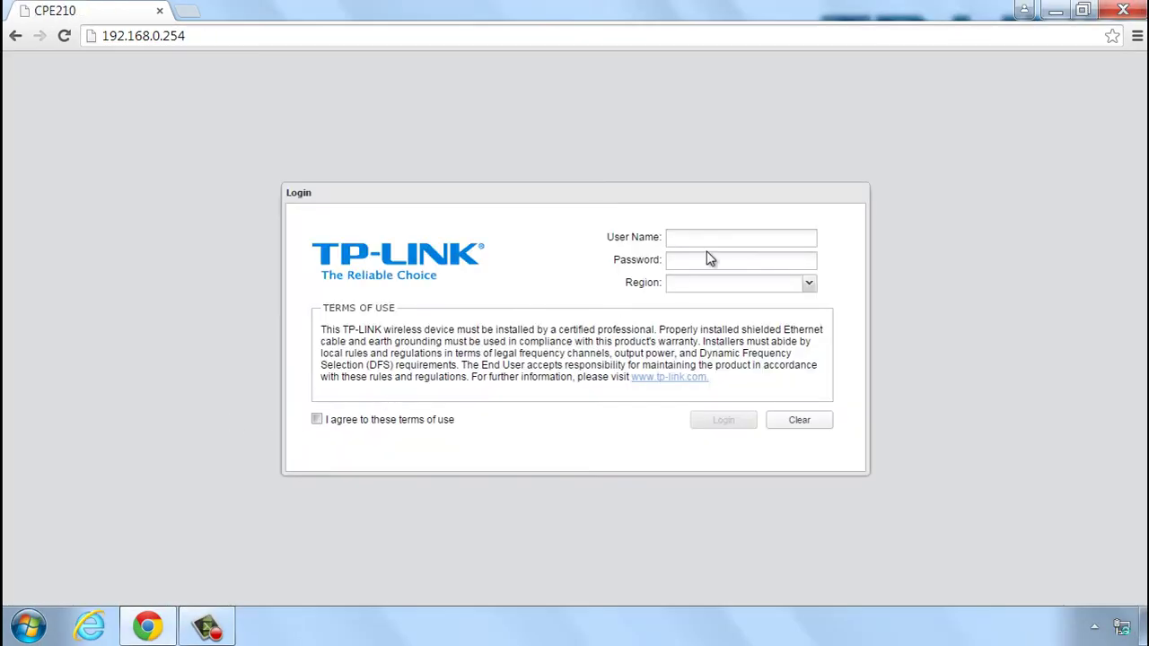
Enter the admin user name and password, choose United States, accept the terms, and log in.
click(721, 238)
text(a)
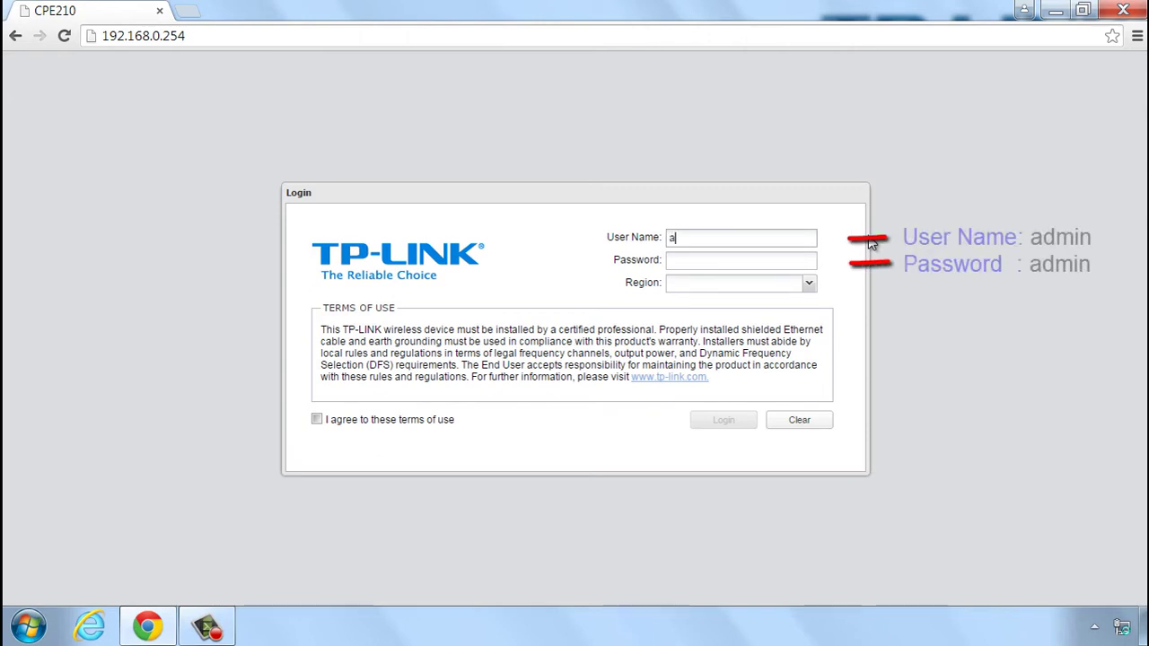
text(dmin)
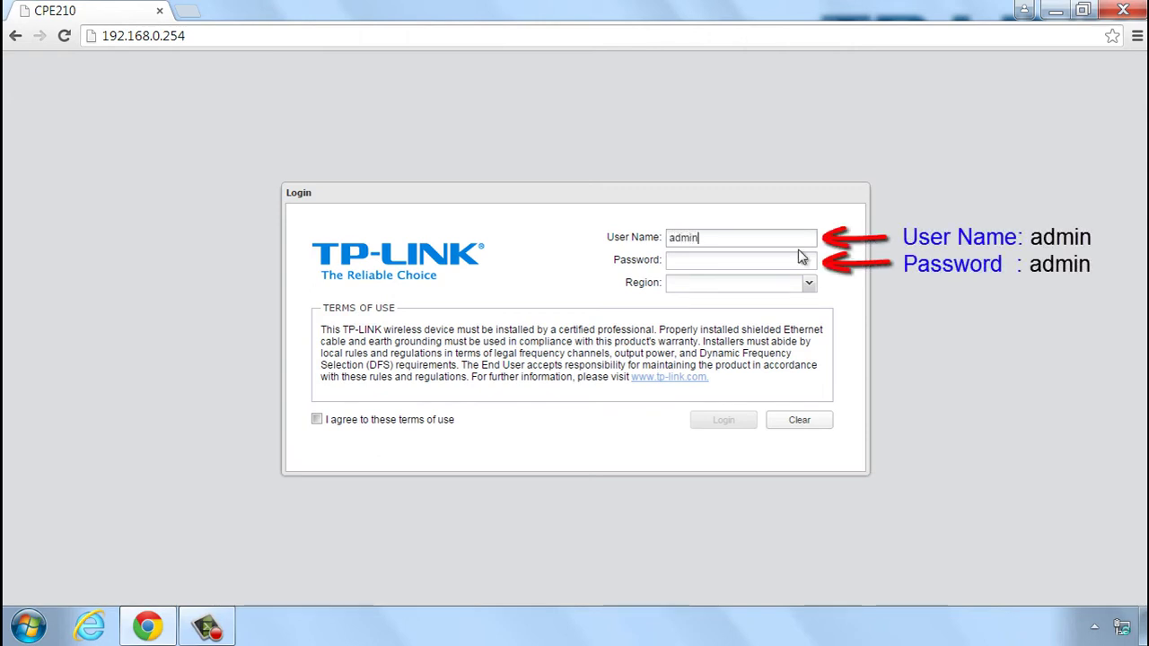
click(745, 263)
click(809, 287)
scroll(797, 377, down, 3)
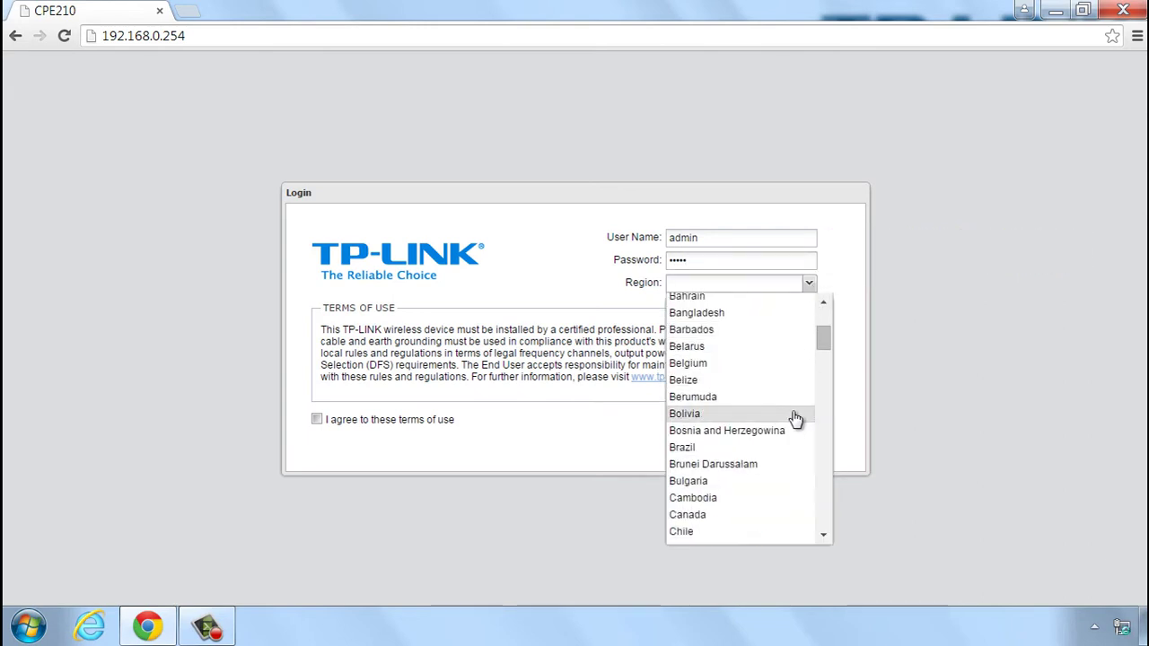
scroll(795, 420, down, 15)
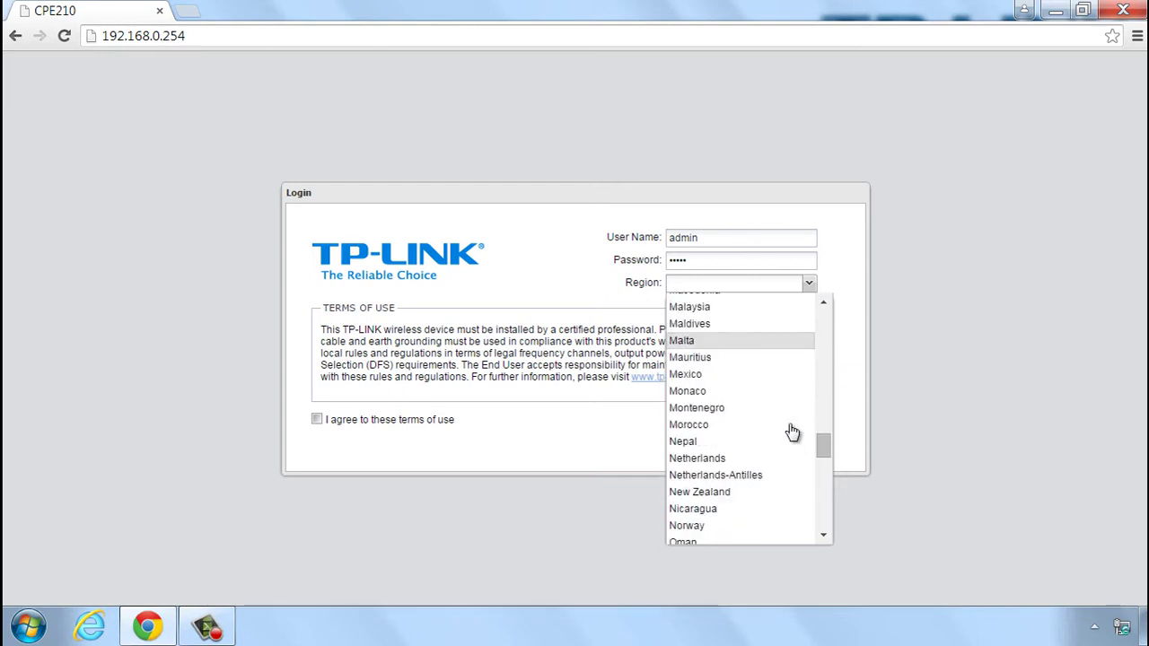
scroll(792, 433, down, 15)
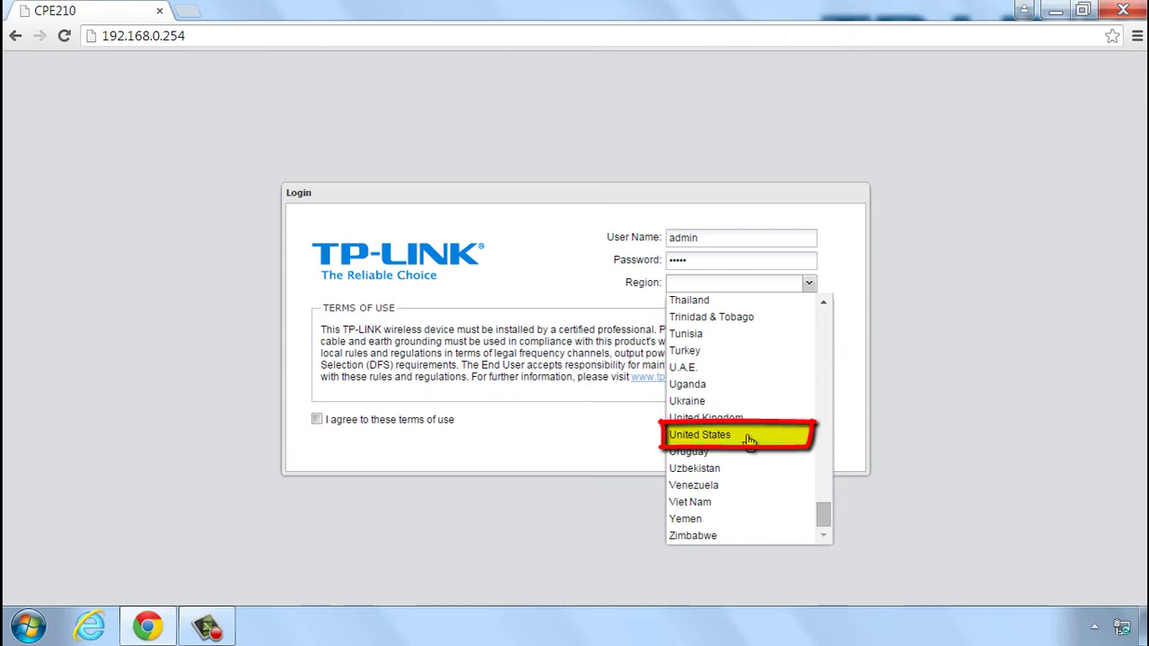
click(749, 438)
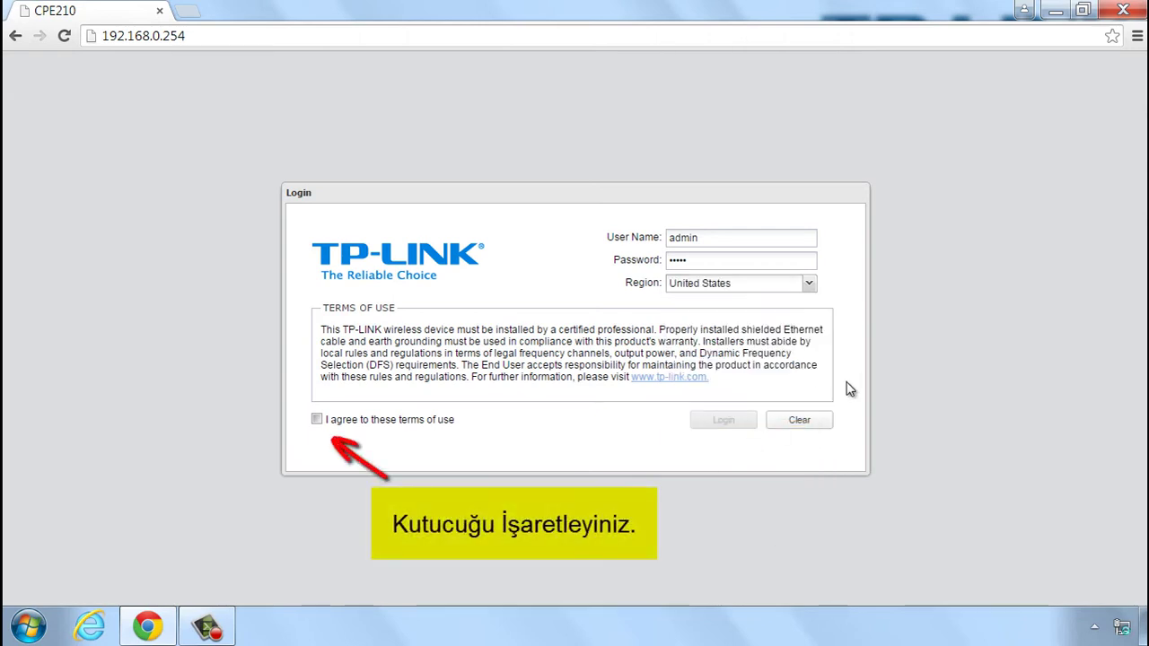
click(317, 420)
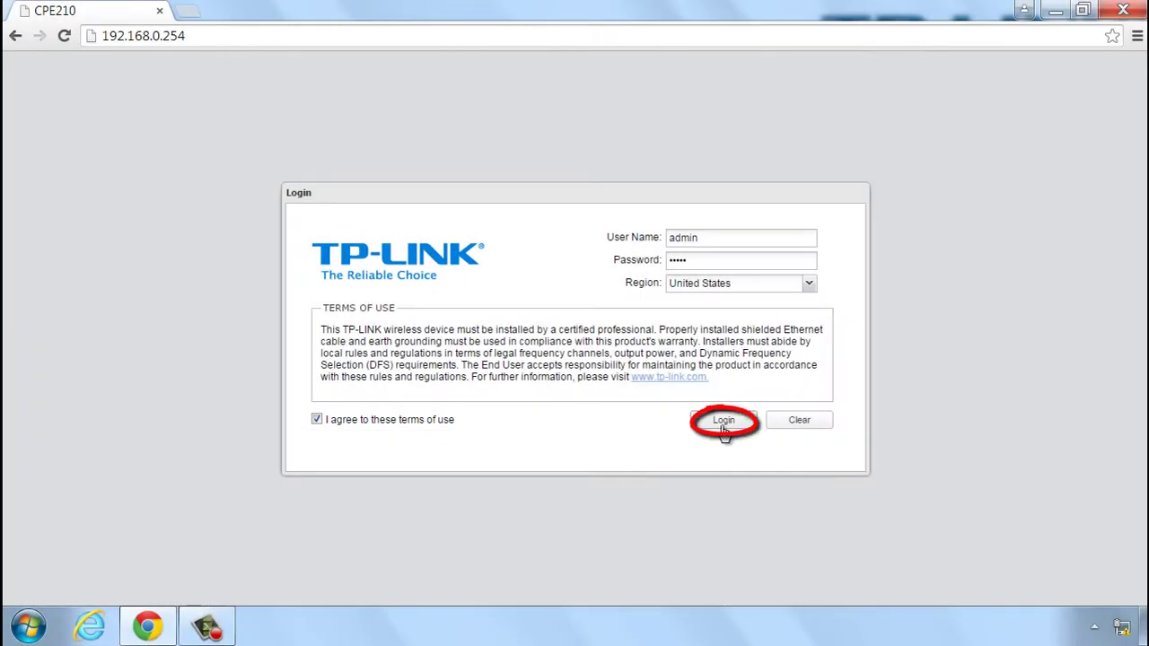
click(724, 421)
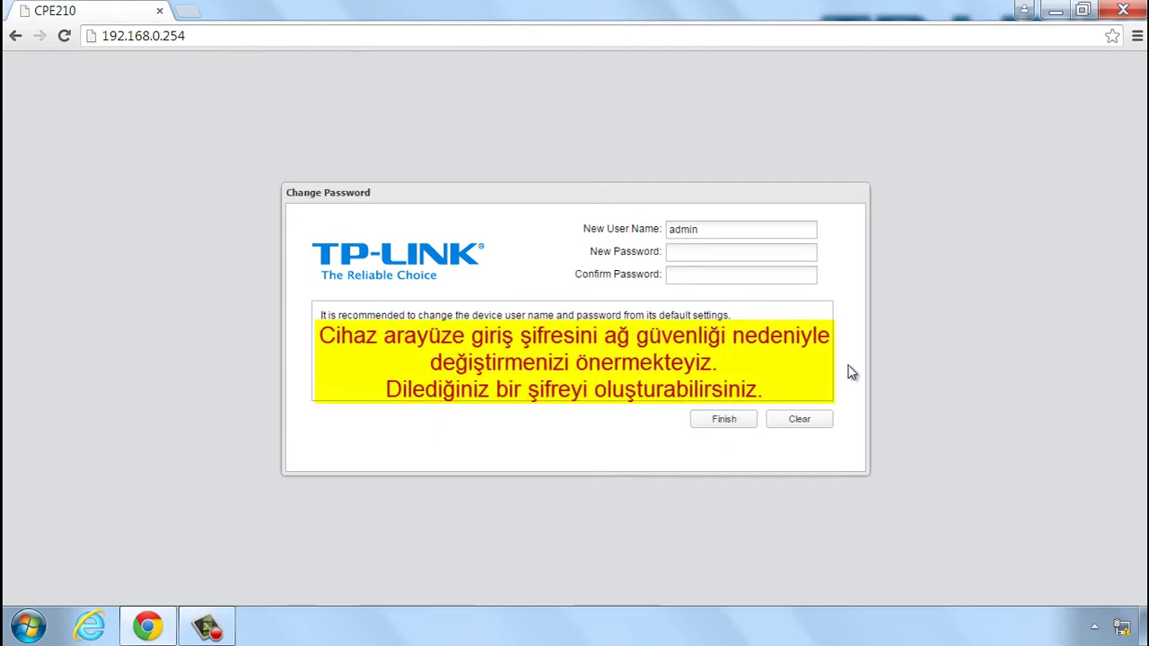
Enter and confirm a new admin password, then go to QUICK SETUP's Operation Mode page.
click(813, 257)
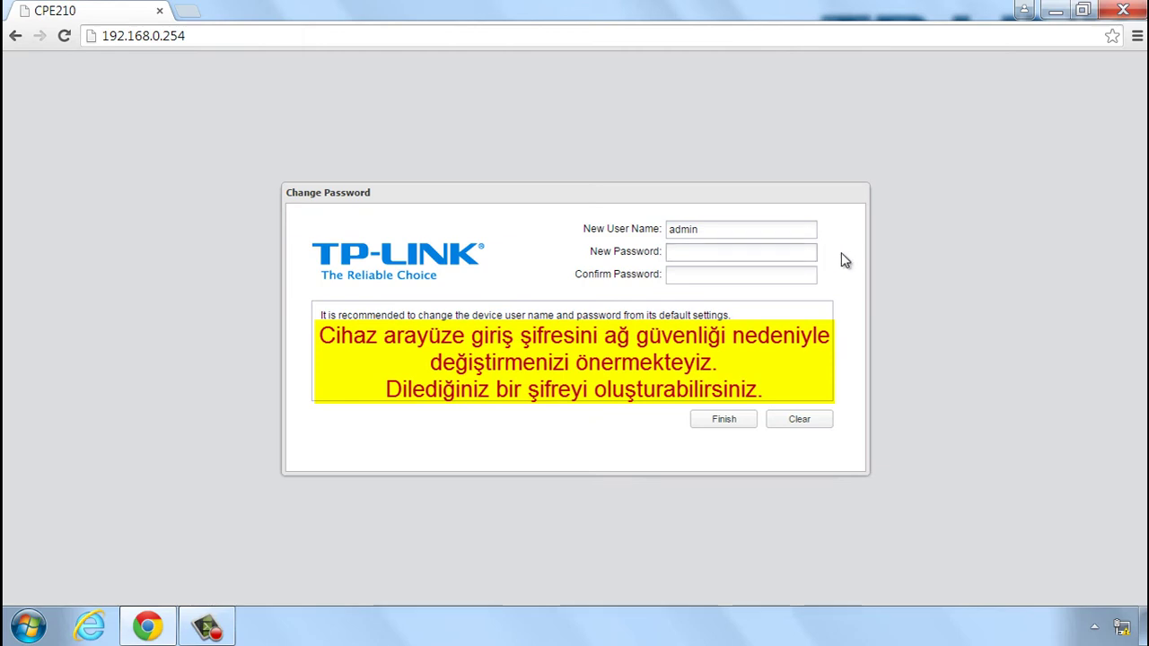
text(tplink)
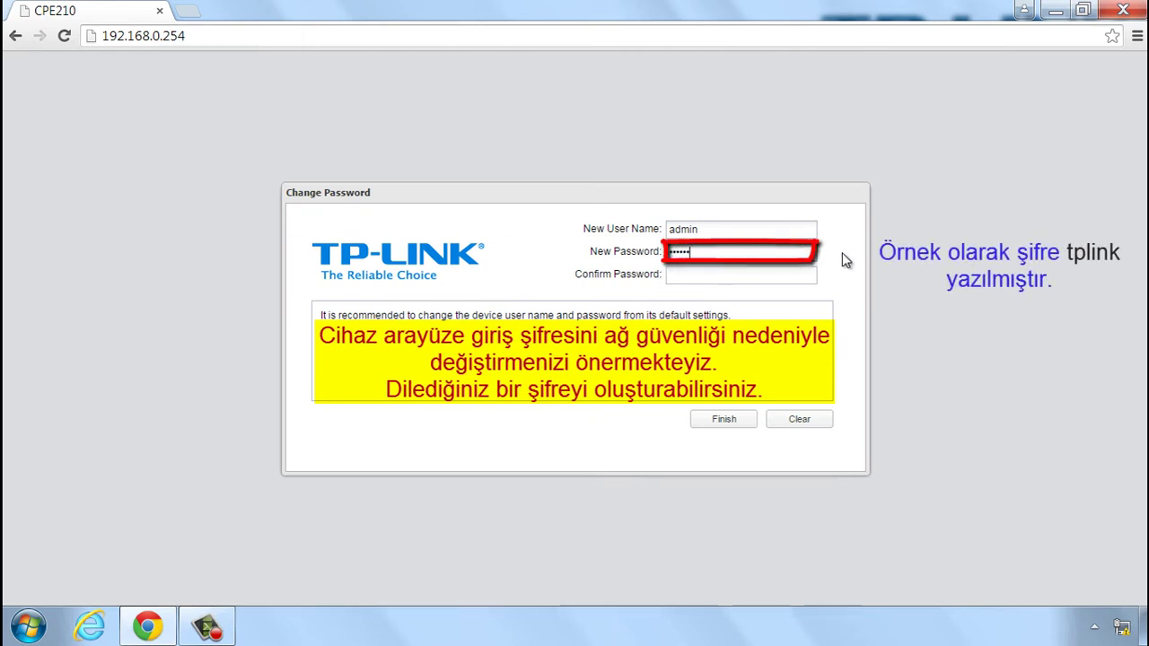
click(774, 274)
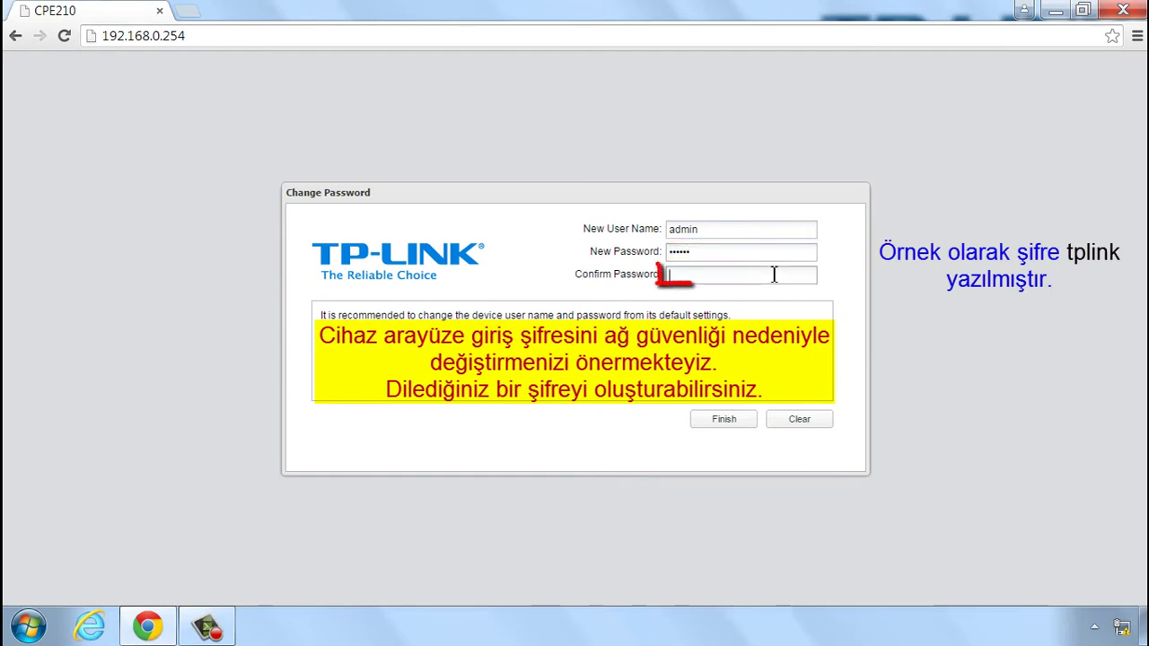
text(tp)
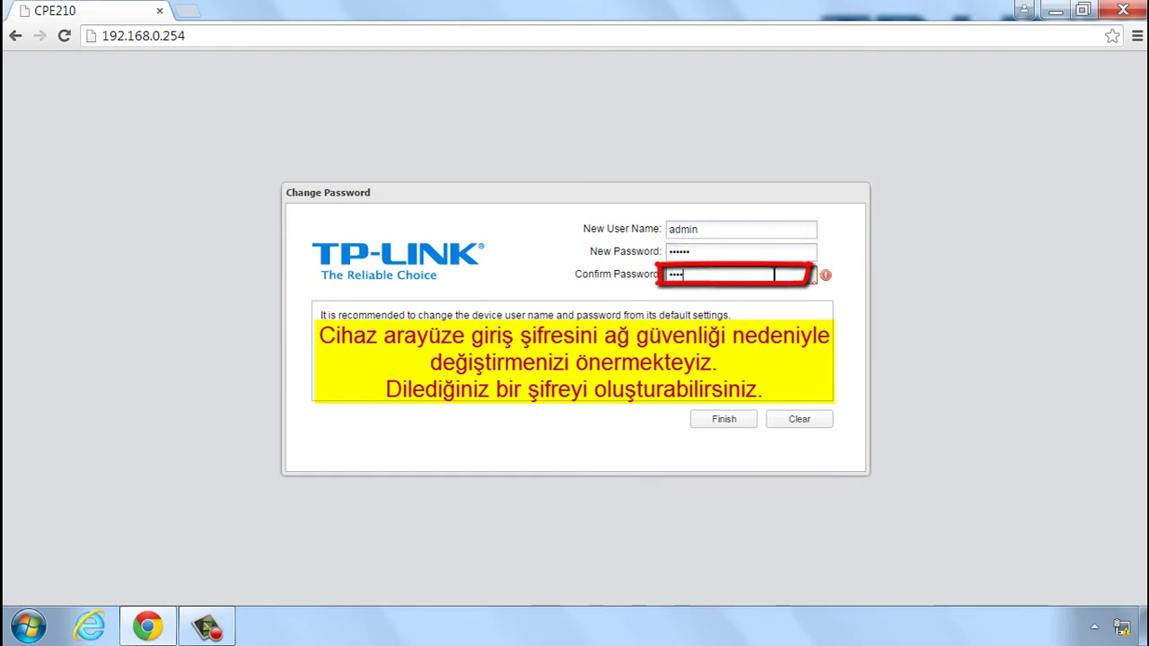
text(link)
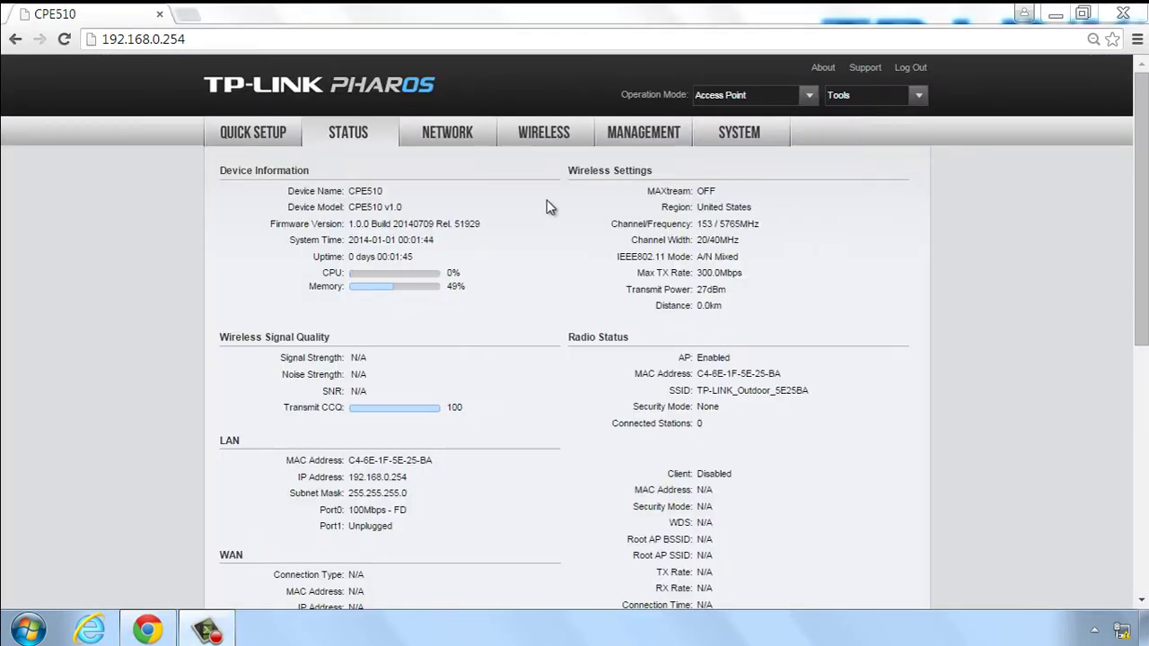
click(255, 138)
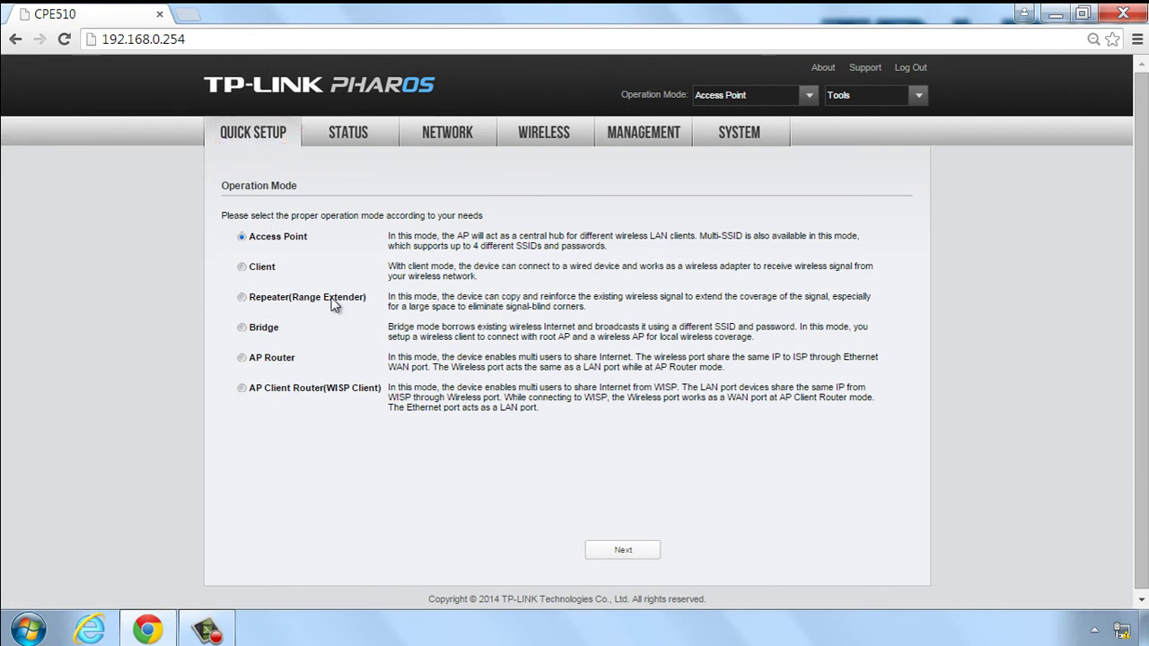
Choose Repeater(Range Extender) as the operation mode on the Operation Mode page.
click(242, 298)
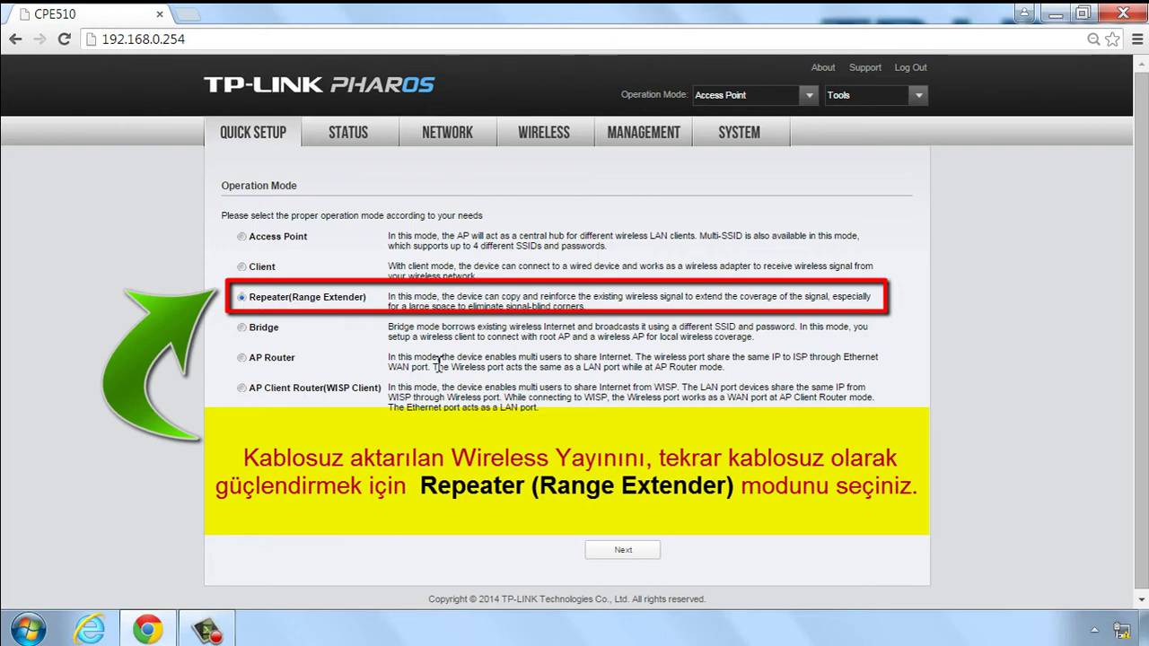
Replace the LAN IP address with 192.168.1.254 and continue to Wireless Client Settings.
click(625, 553)
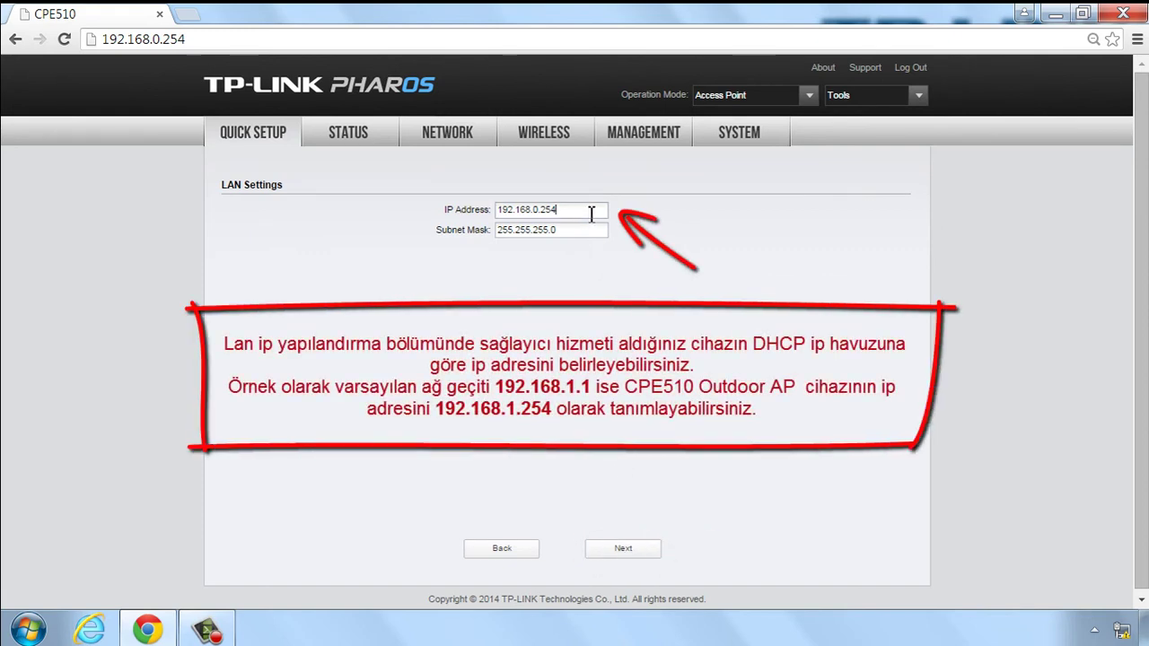
key(BackSpace)
key(BackSpace)
key(BackSpace)
key(BackSpace)
key(BackSpace)
key(BackSpace)
key(BackSpace)
key(BackSpace)
key(BackSpace)
key(BackSpace)
key(BackSpace)
key(BackSpace)
key(BackSpace)
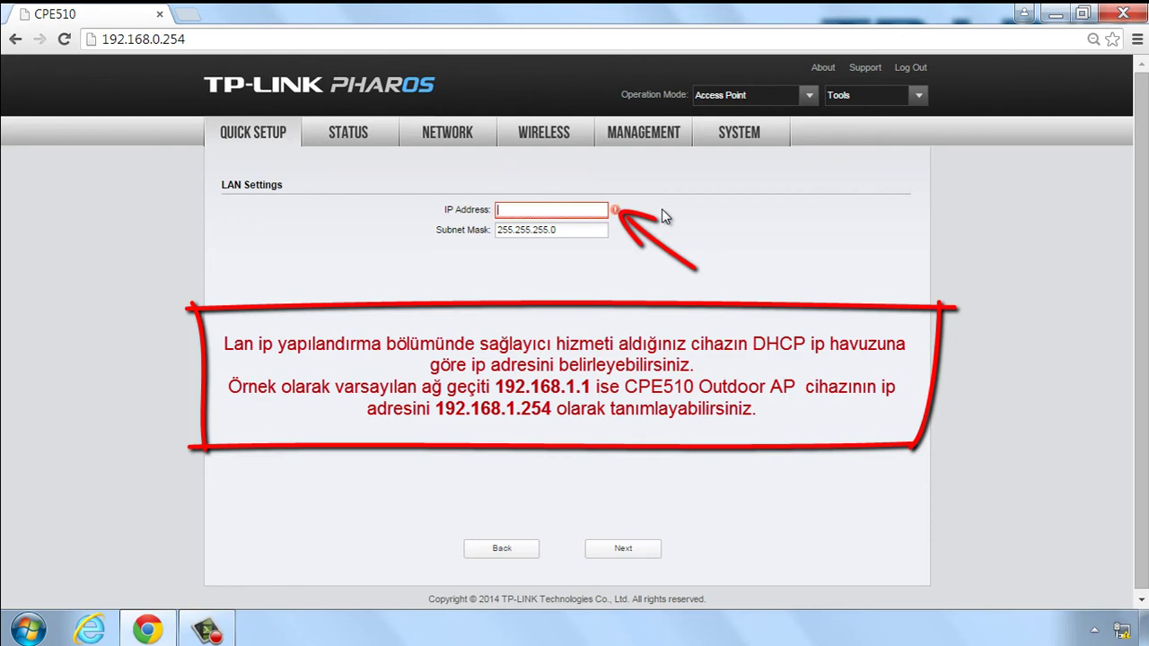
text(192.168.1.254)
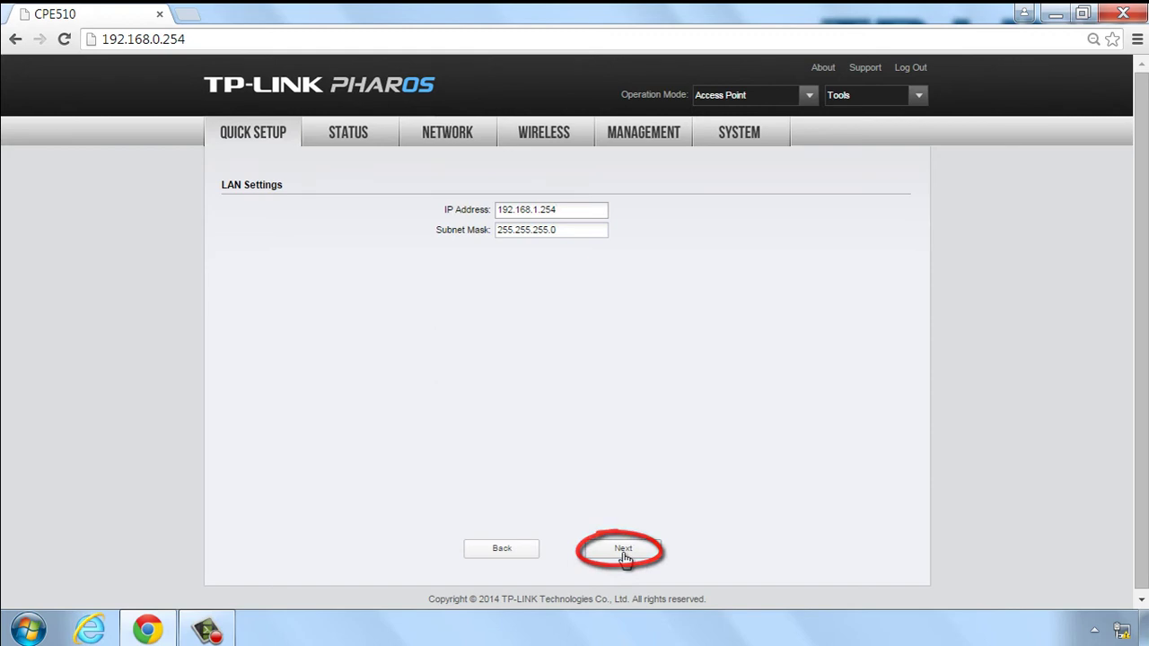
click(623, 549)
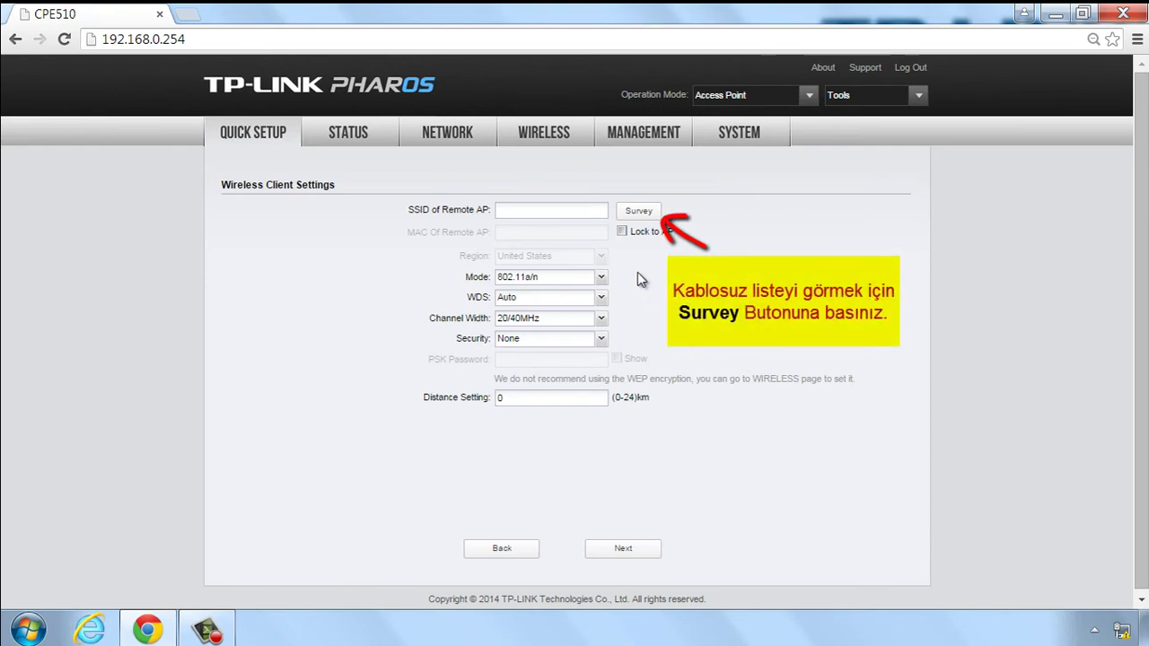
Run a Survey and tick TP-LINK_5GHz (WPA-PSK, channel 5765) in the AP list.
click(640, 216)
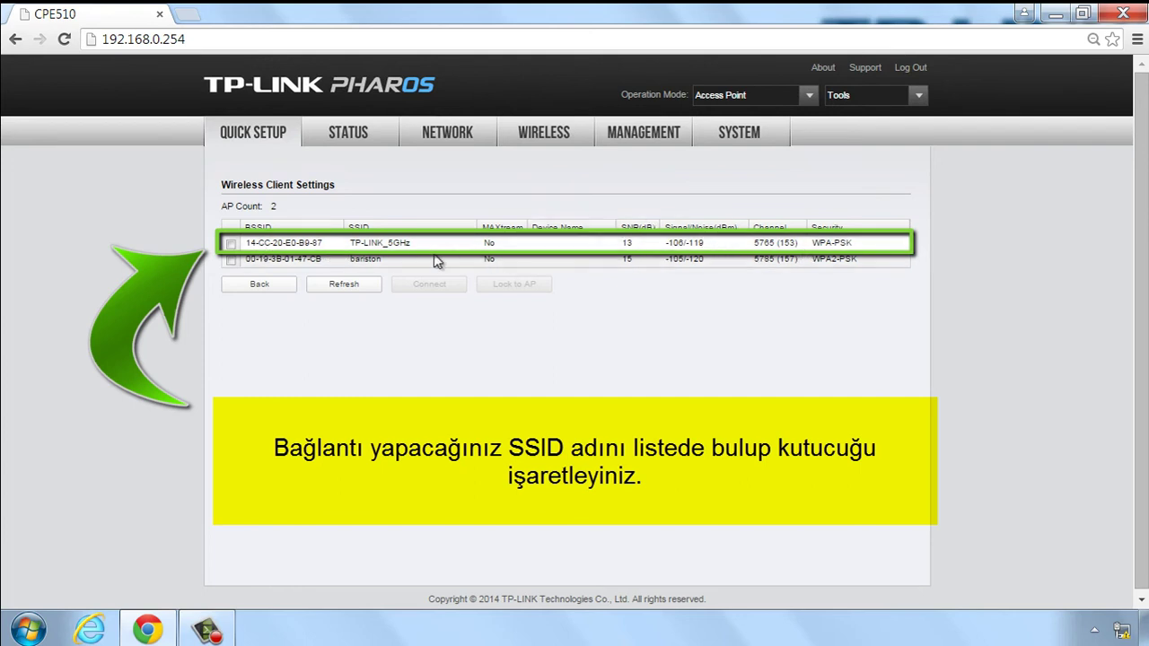
click(231, 244)
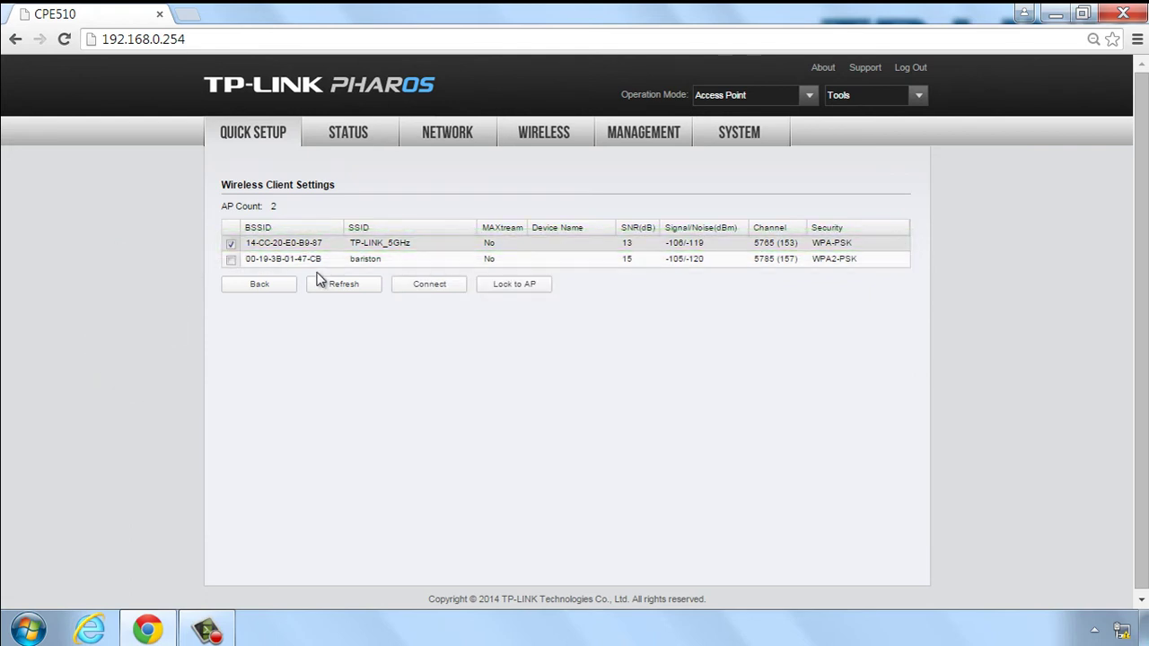
Connect to TP-LINK_5GHz with WDS disabled and WPA-PSK / WPA2-PSK security, ready for the PSK Password.
click(431, 286)
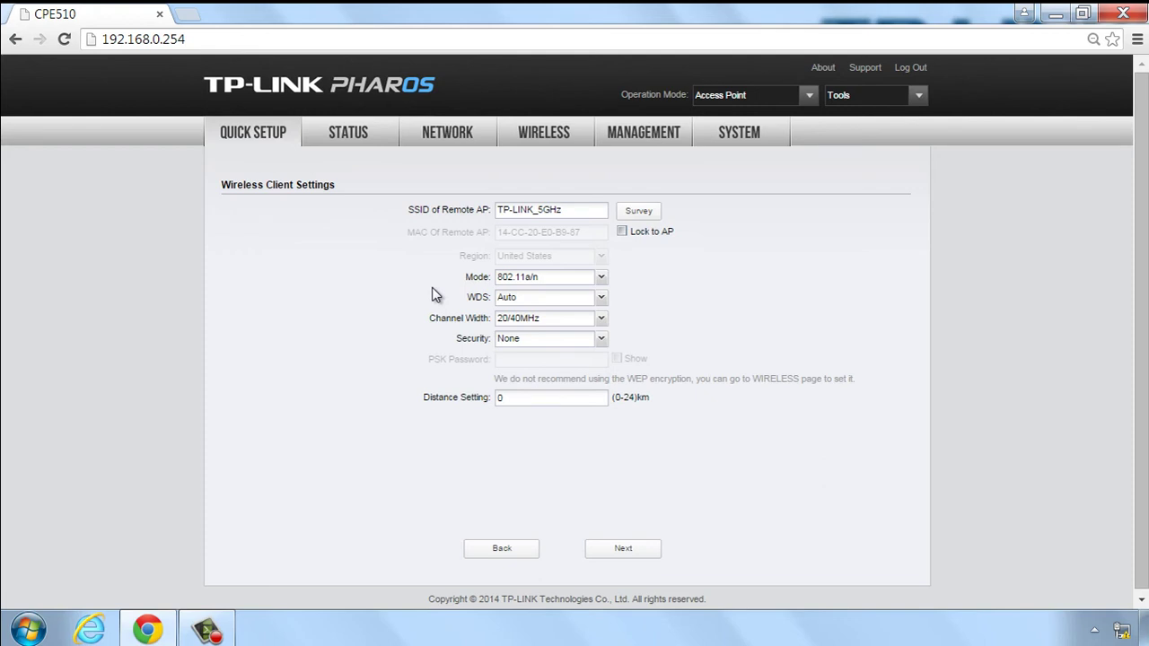
click(603, 300)
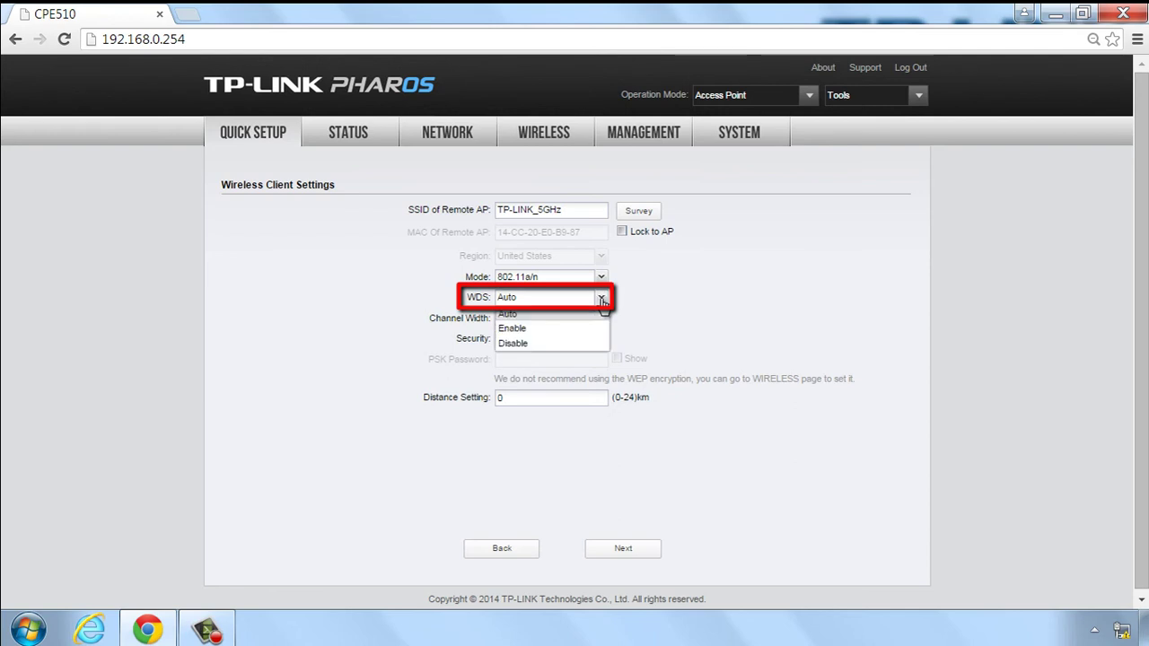
click(563, 344)
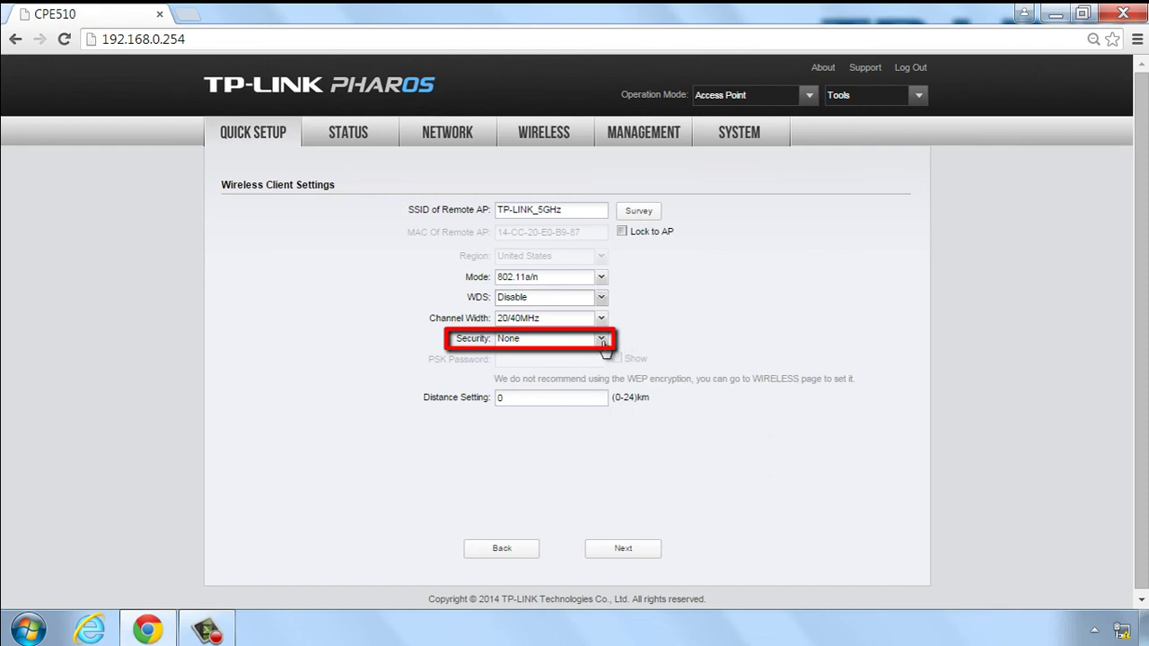
click(603, 340)
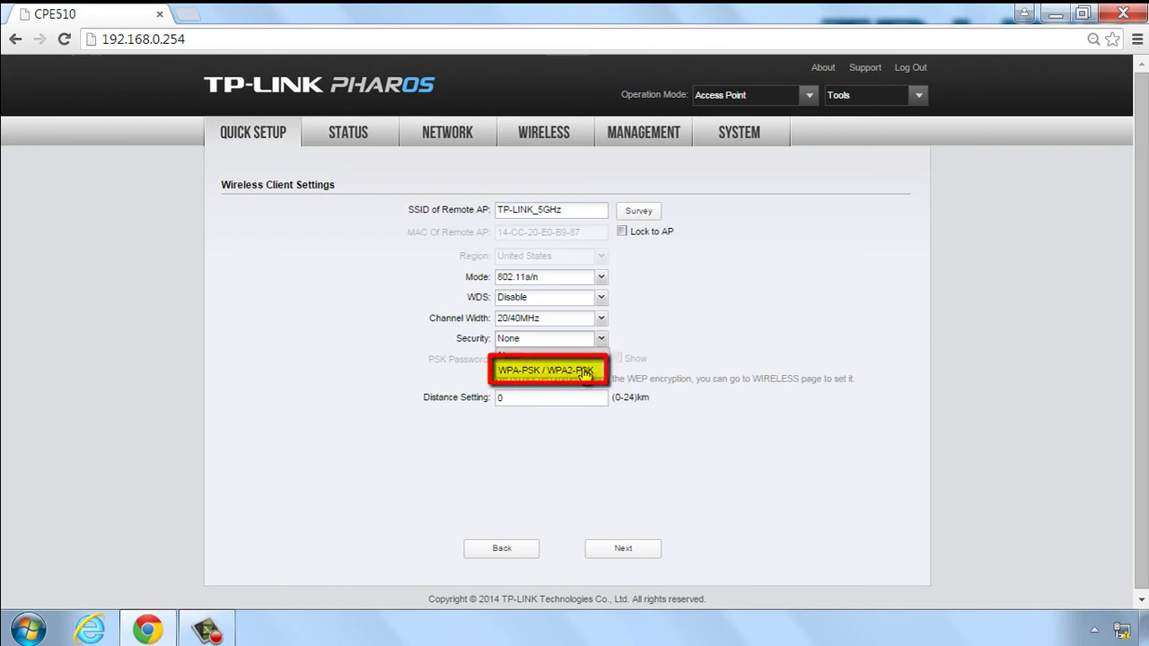
click(584, 372)
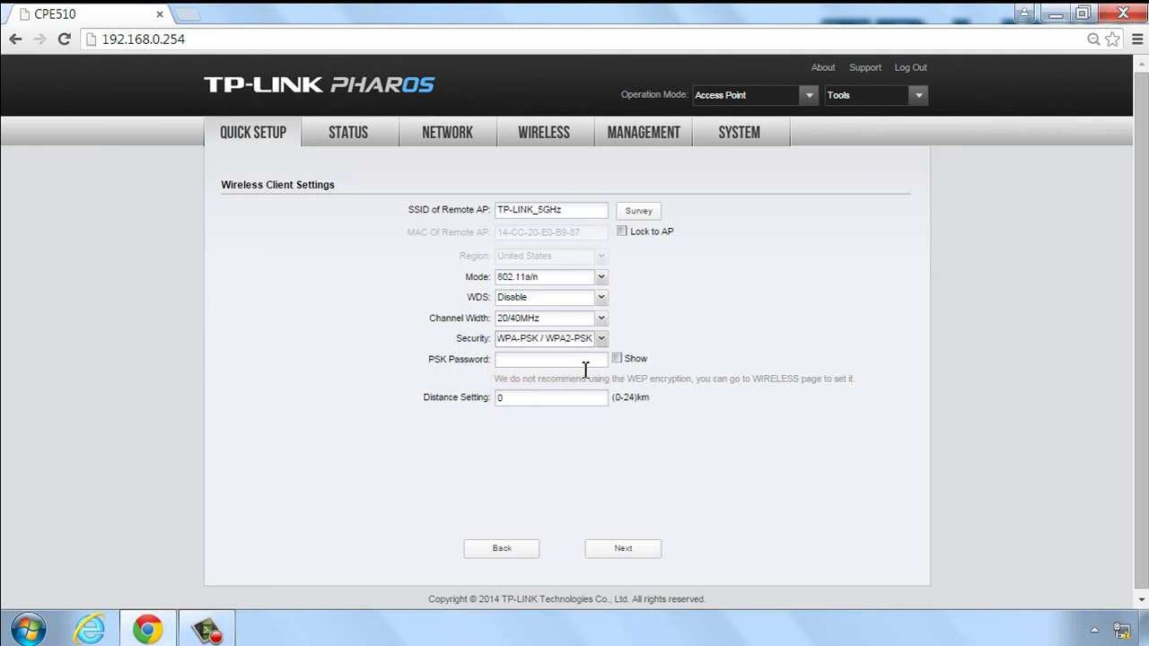
click(588, 364)
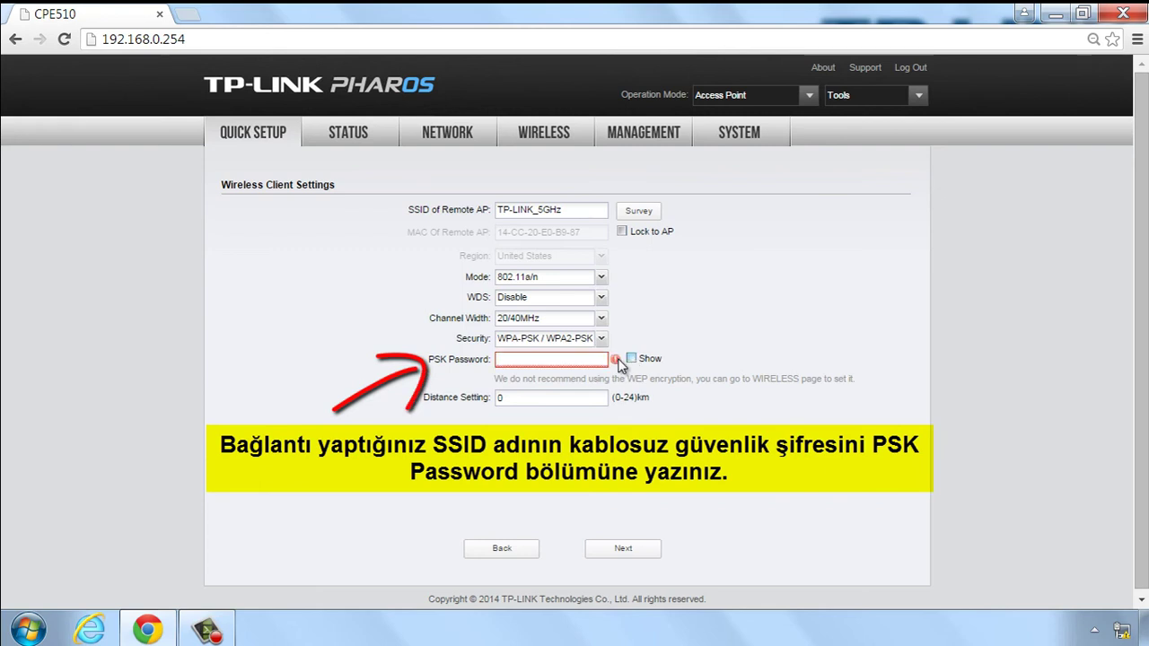
Enter the remote network's PSK password with characters shown, set distance to 2 km, and submit.
click(618, 359)
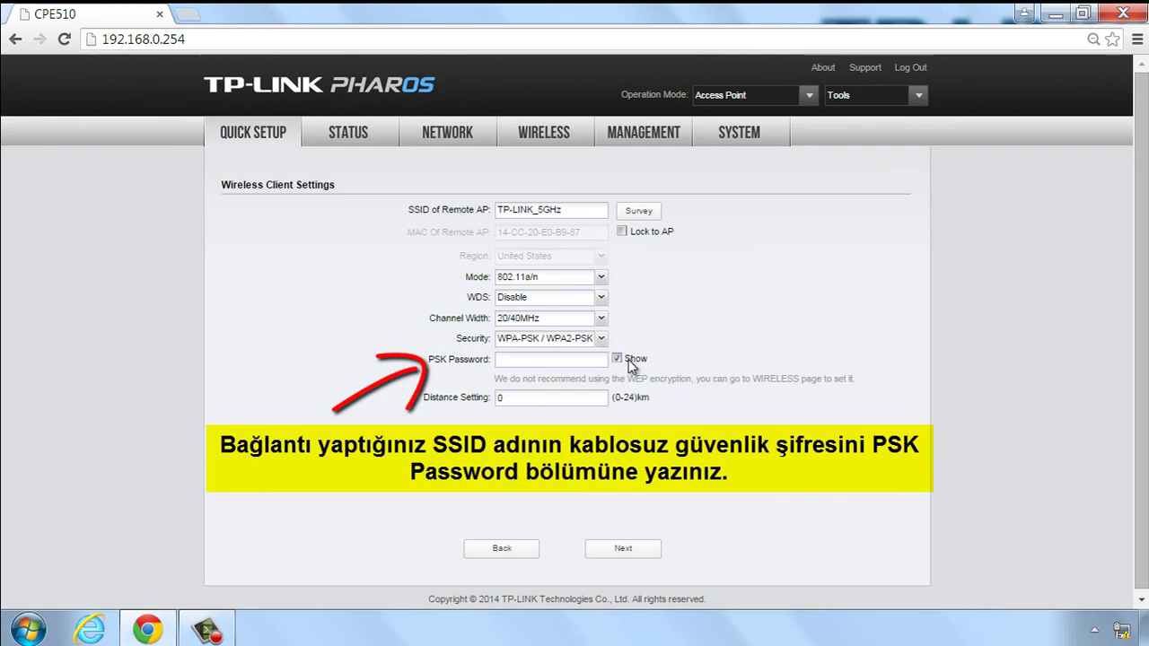
click(580, 359)
text(12)
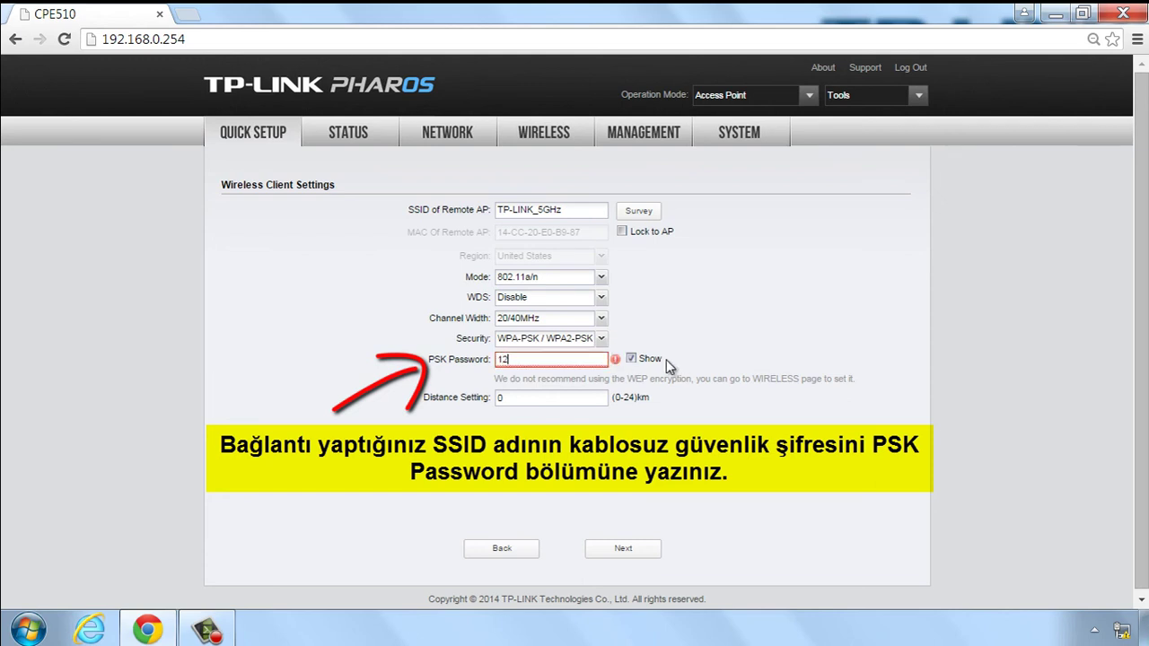
text(3456789)
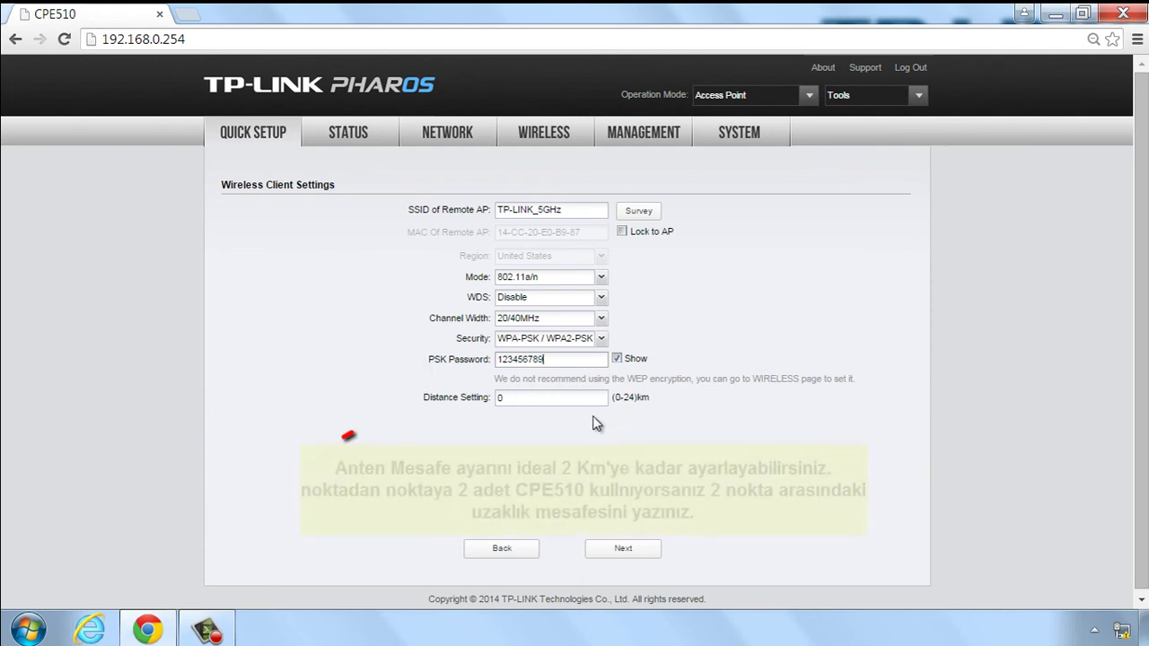
drag(519, 402, 490, 400)
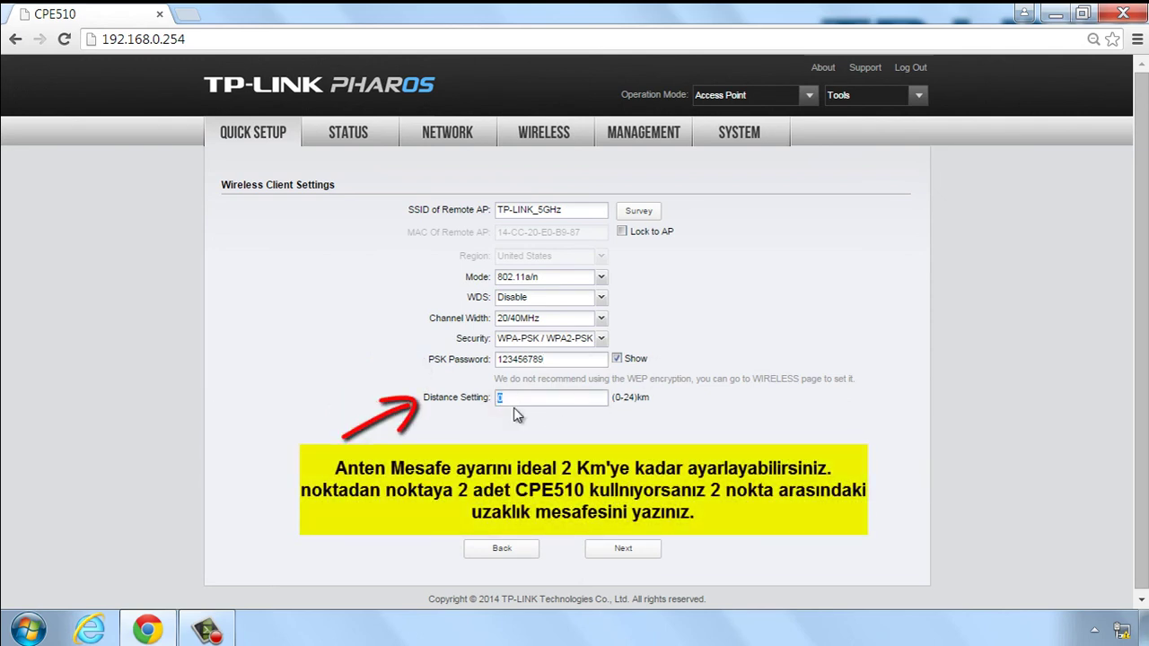
text(2)
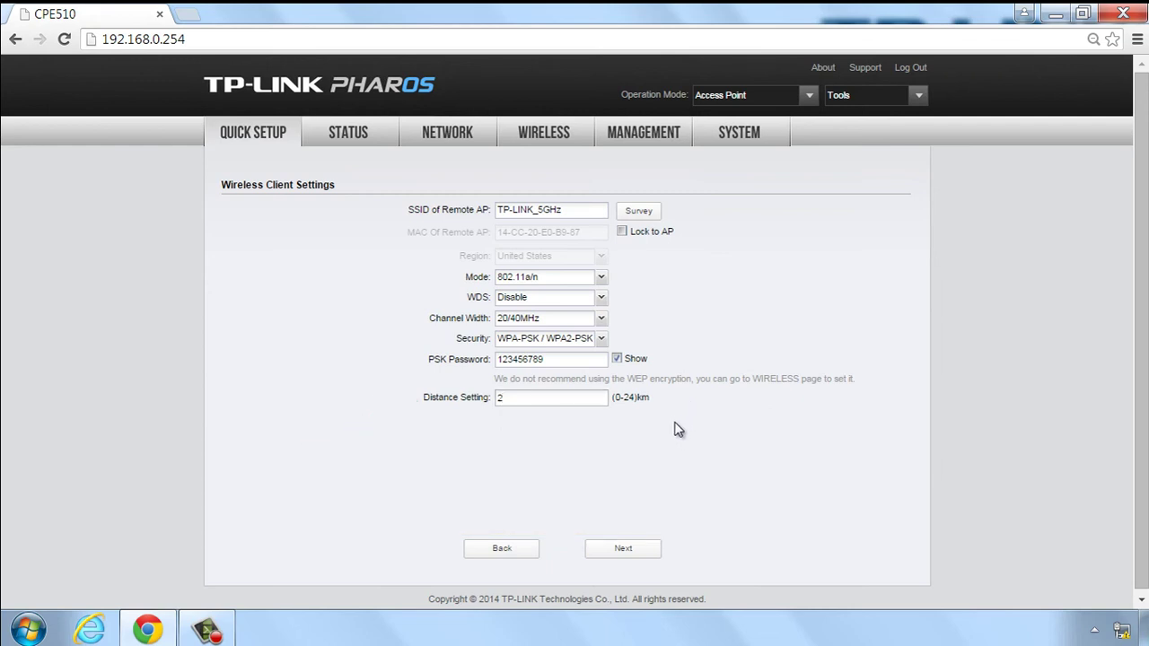
click(623, 549)
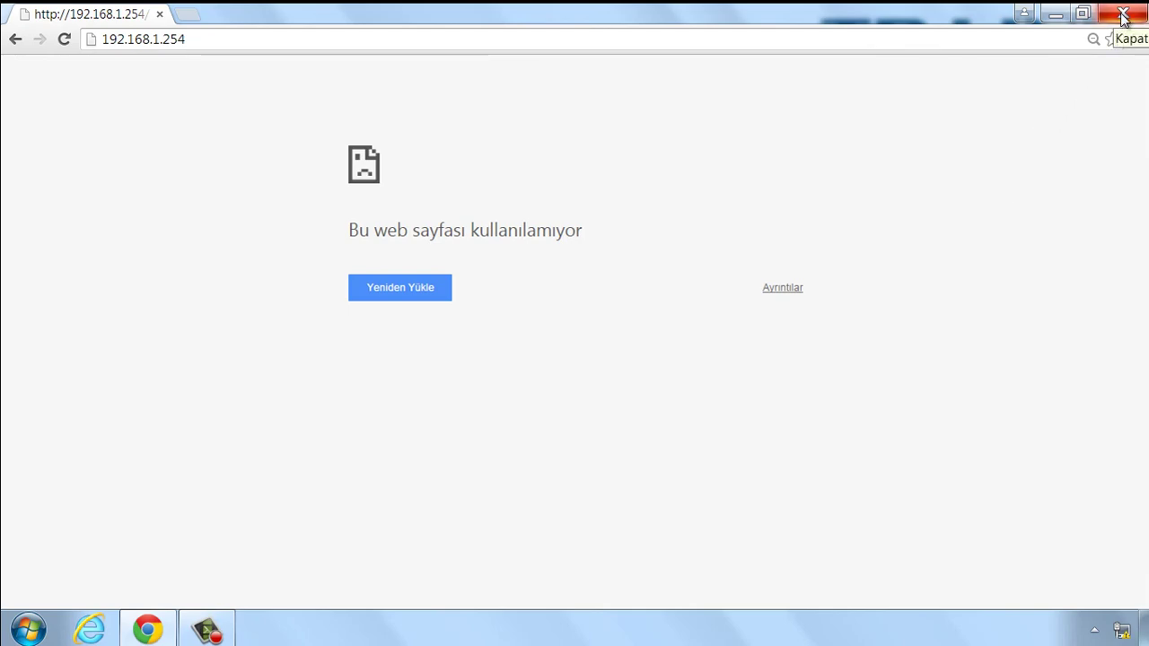
Close the Chrome window stuck on the unreachable 192.168.1.254 page.
click(1123, 15)
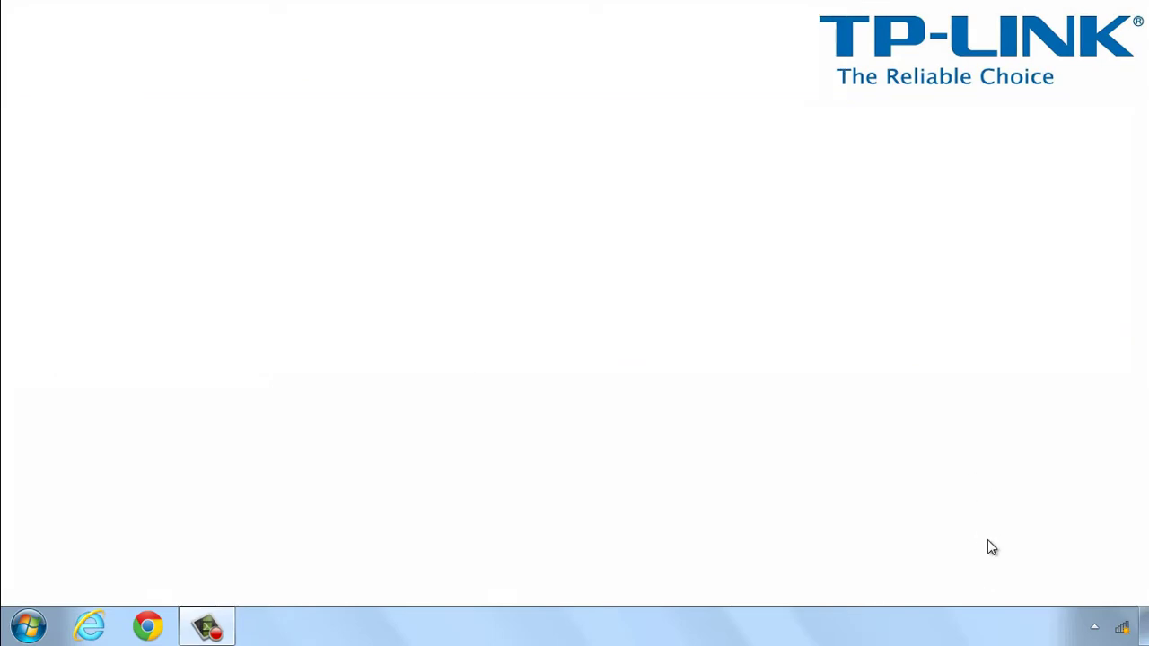
Join TP-LINK_5GHz from the tray's wireless network list, entering its security key.
click(1123, 631)
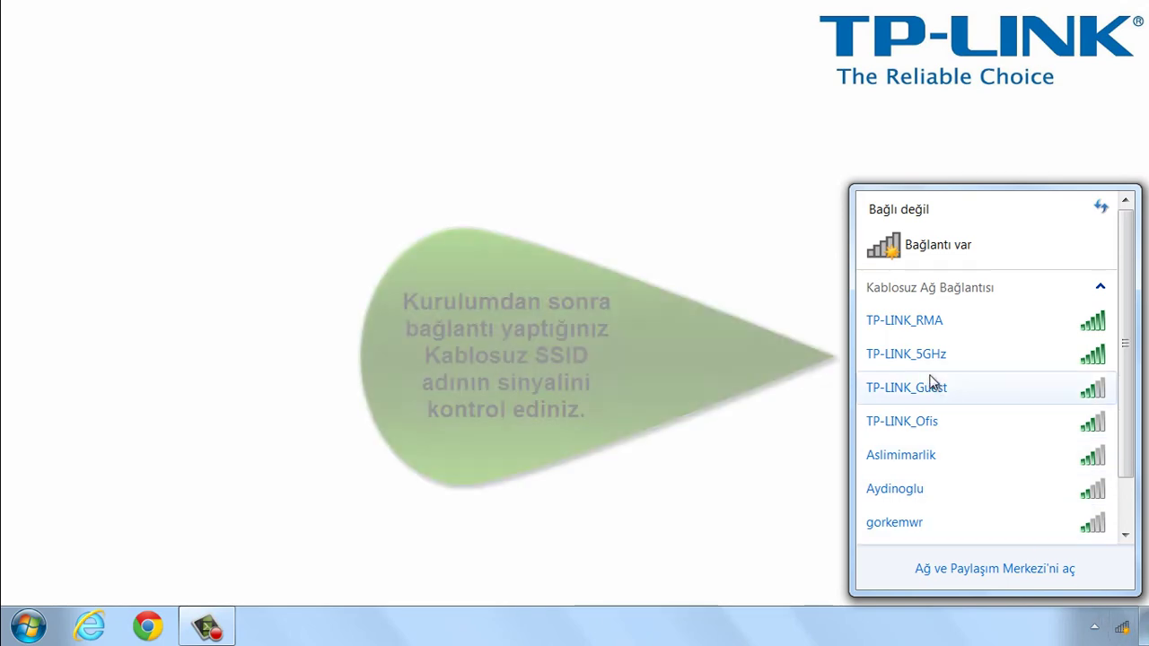
mouse_move(938, 364)
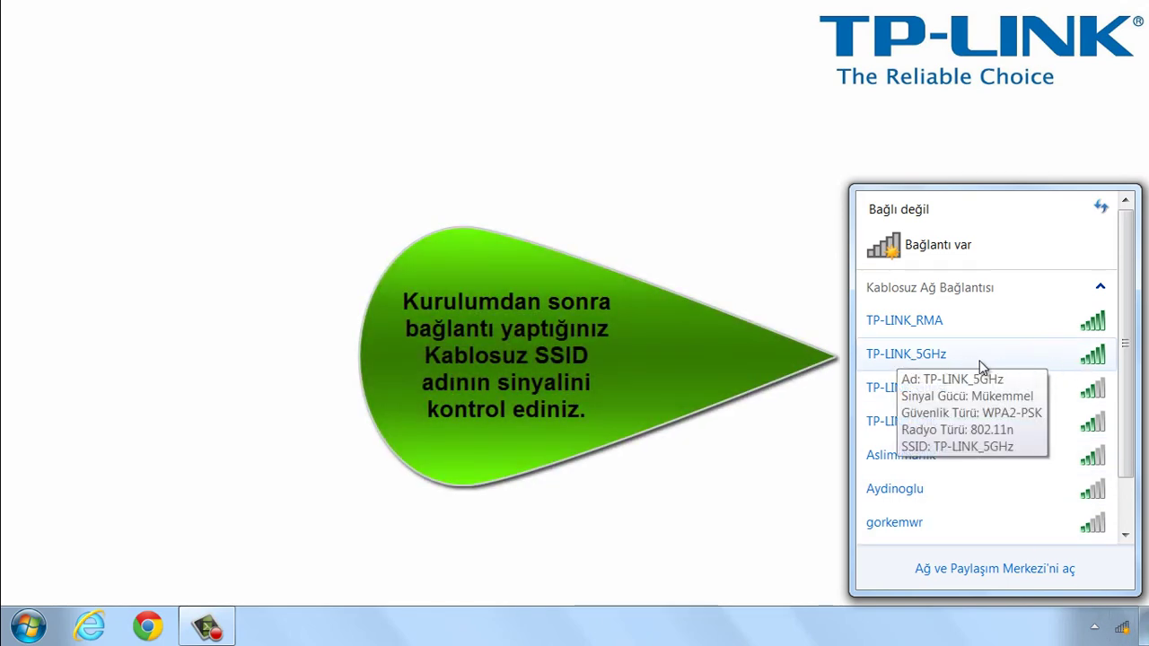
click(981, 363)
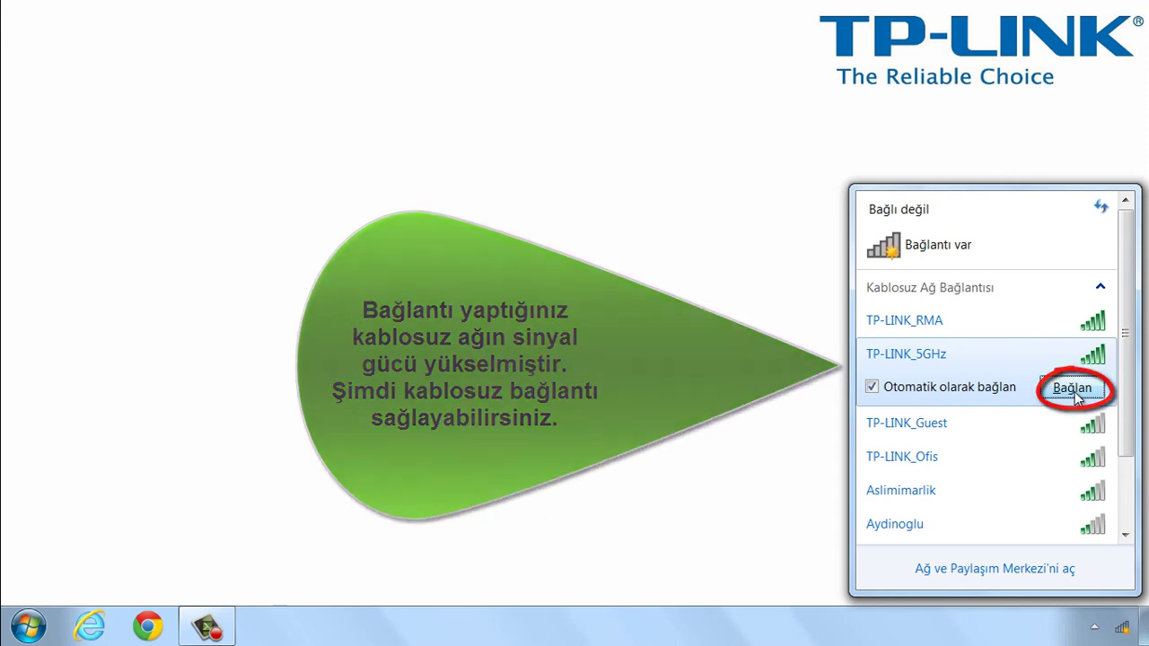
click(1075, 392)
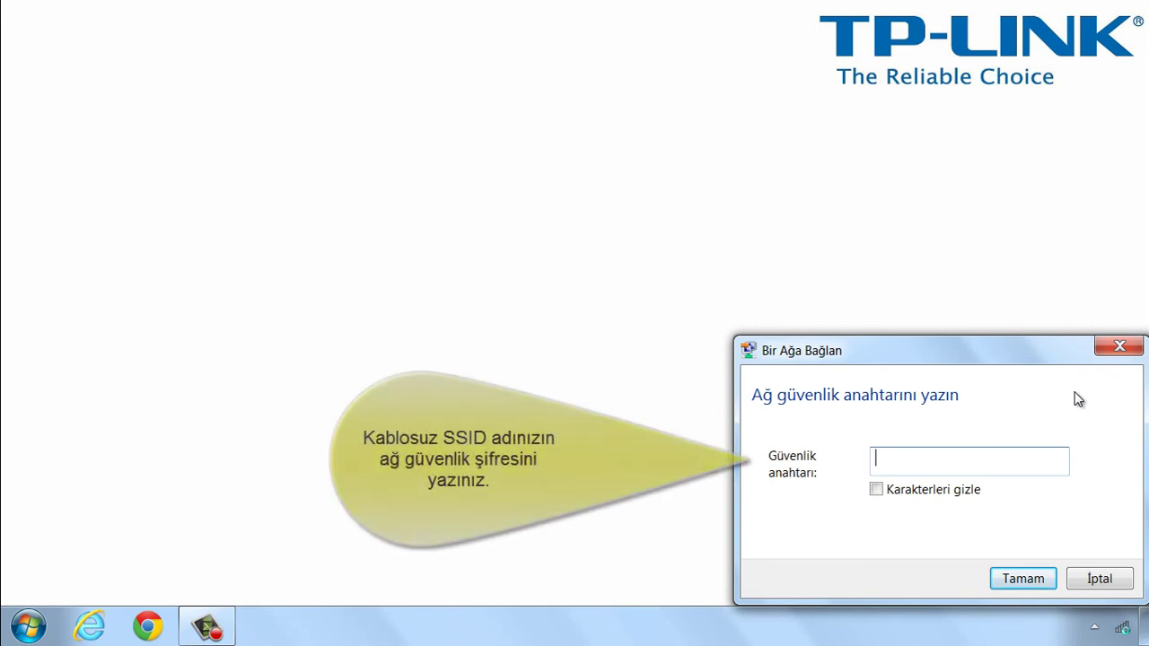
text(1234)
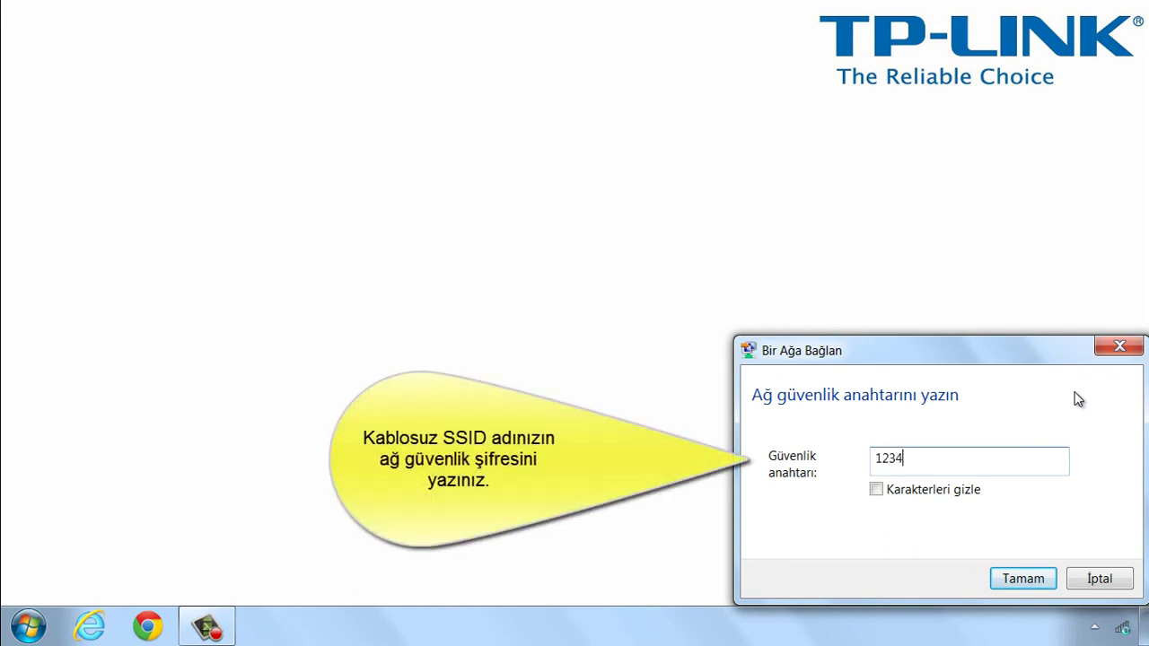
text(56789)
click(1026, 581)
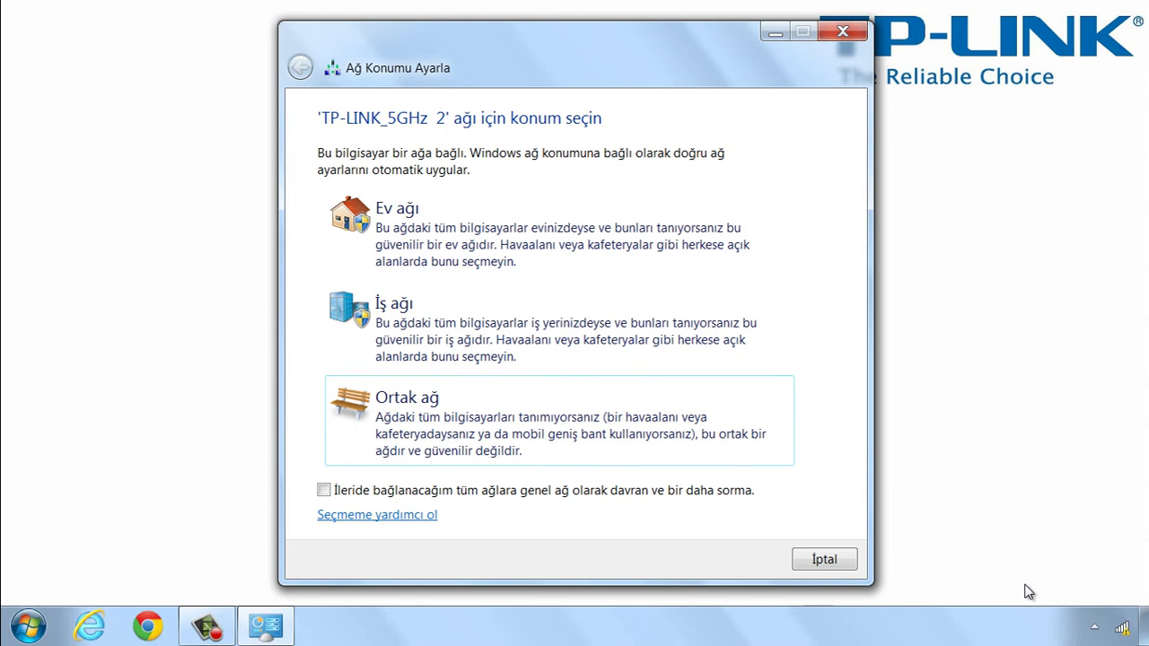
Dismiss Ağ Konumu Ayarla and verify TP-LINK_5GHz shows Bağlandı with Internet erişimi.
click(842, 35)
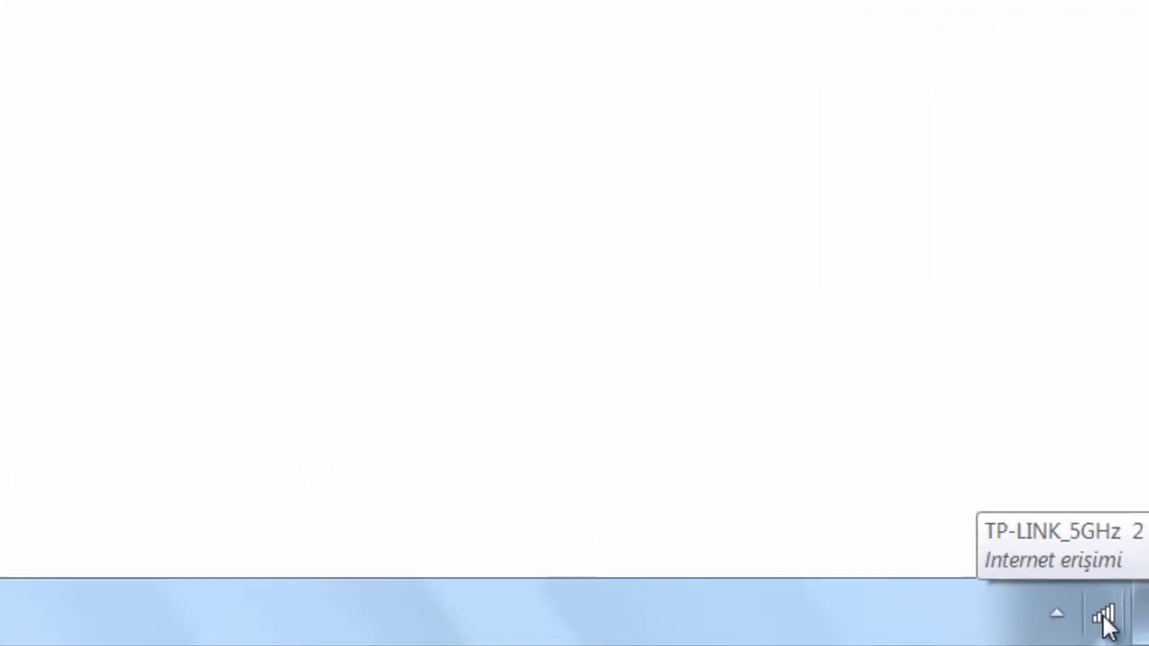
click(1104, 620)
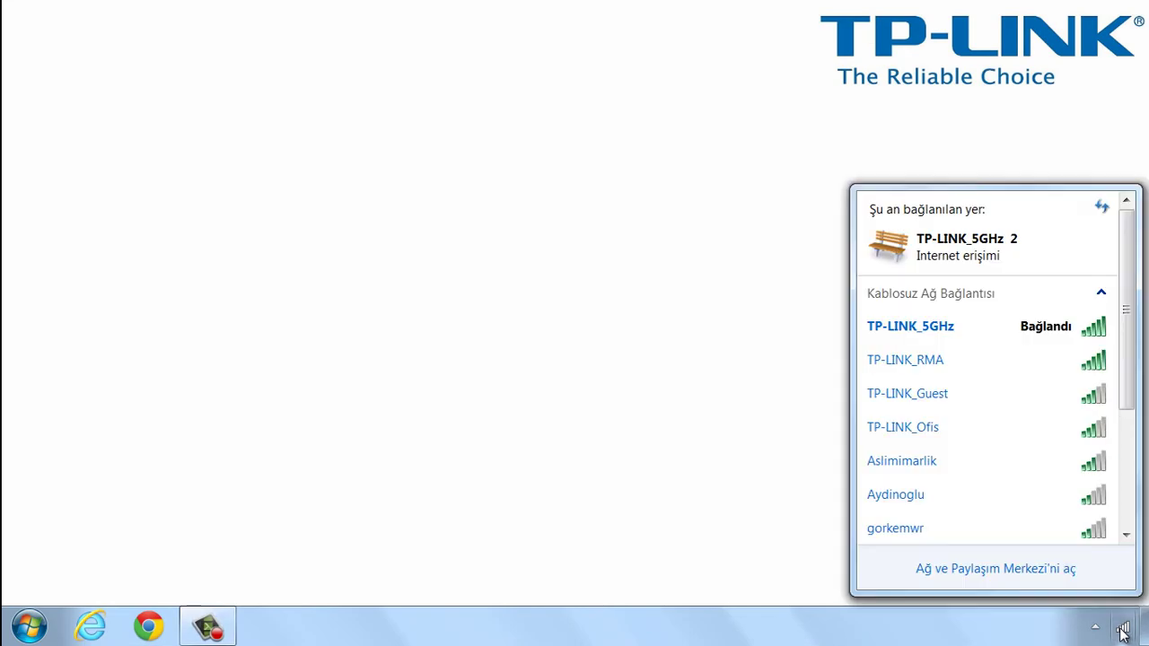
click(969, 338)
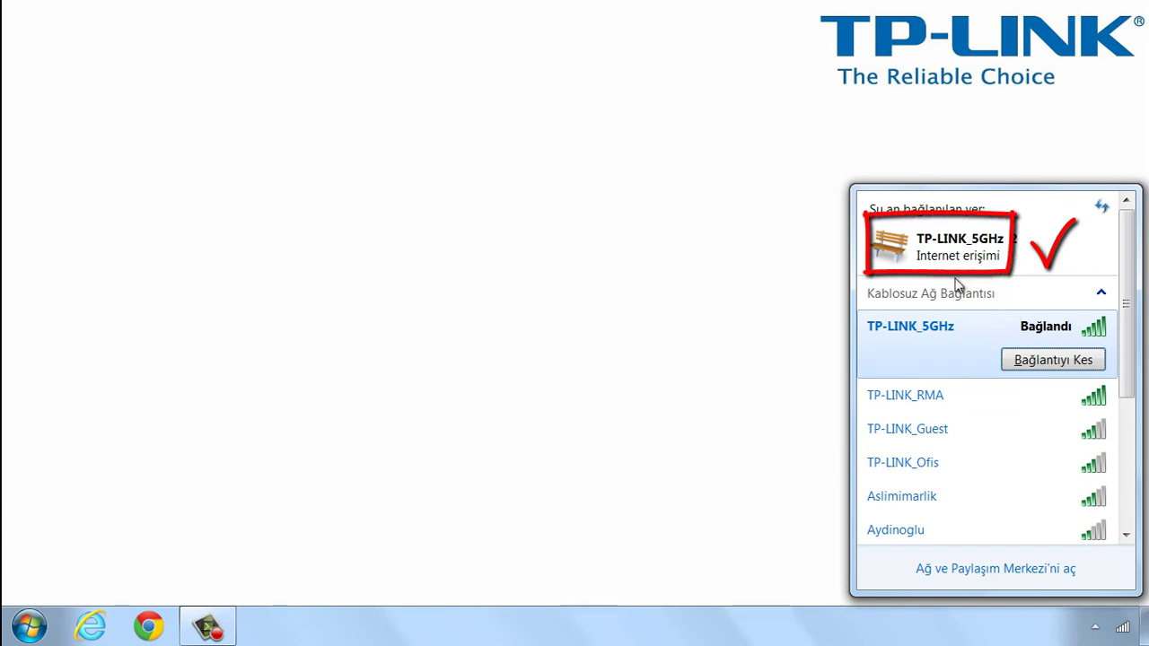
click(782, 480)
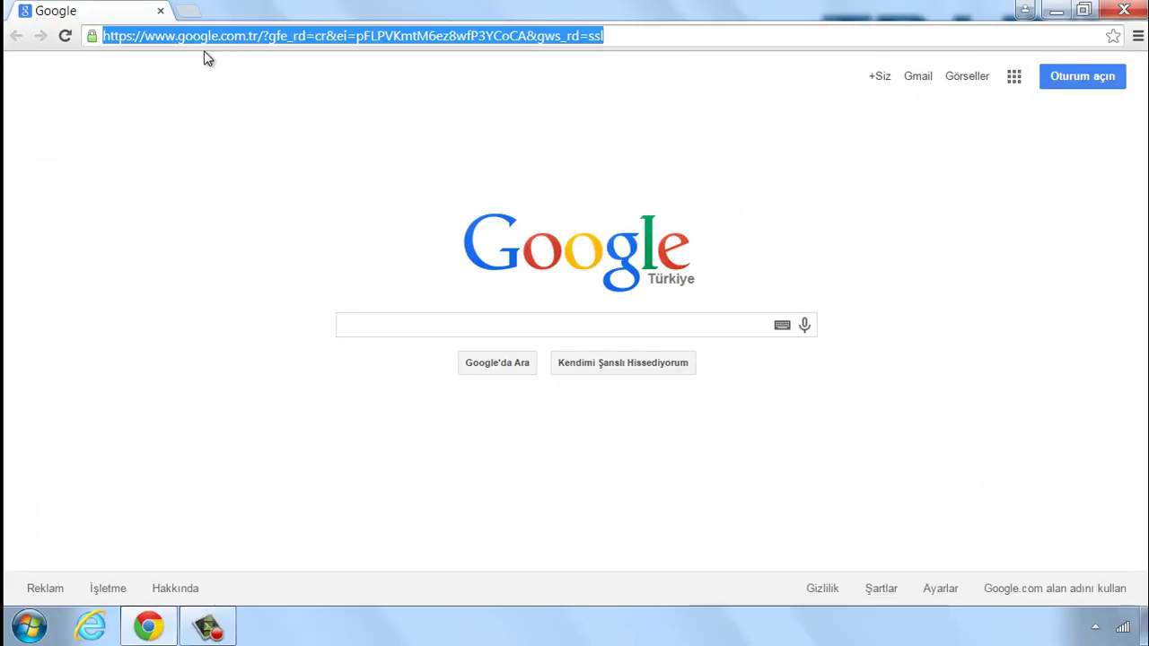
text(www.)
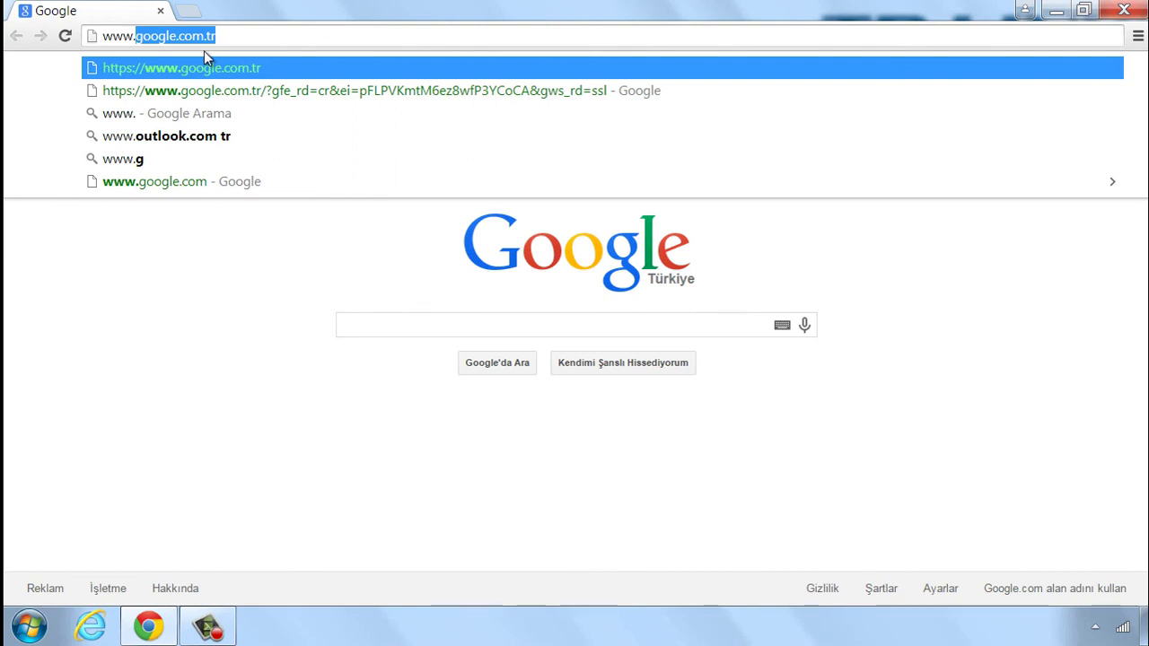
text(tp-link)
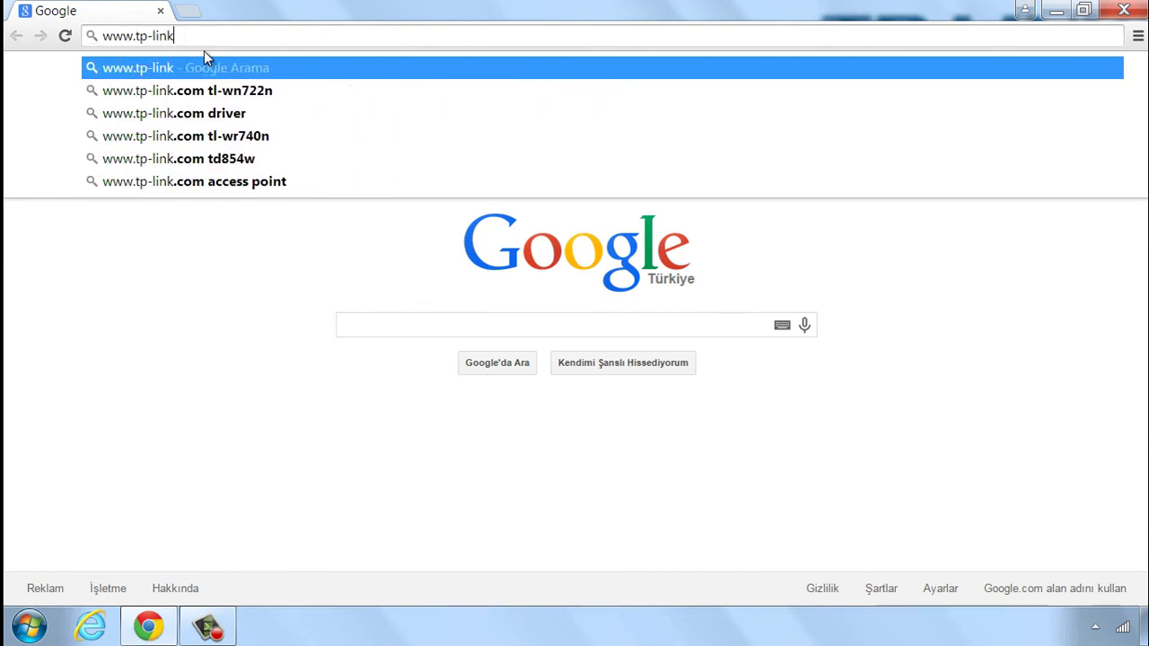
text(.com)
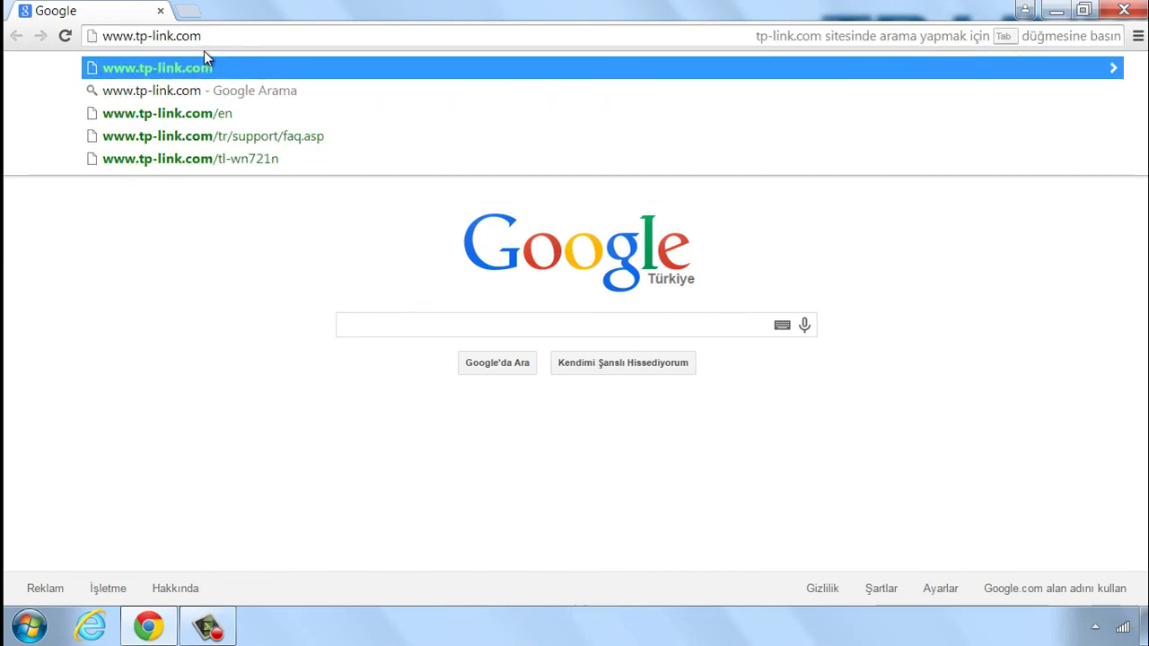
key(Return)
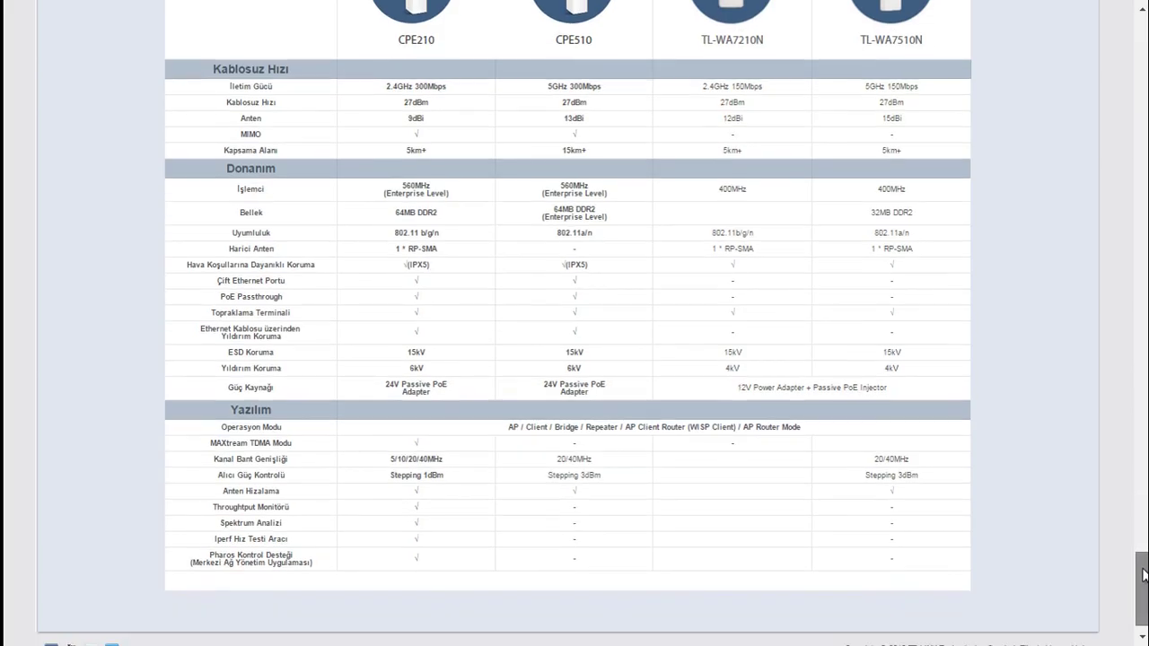
drag(1143, 575, 1143, 567)
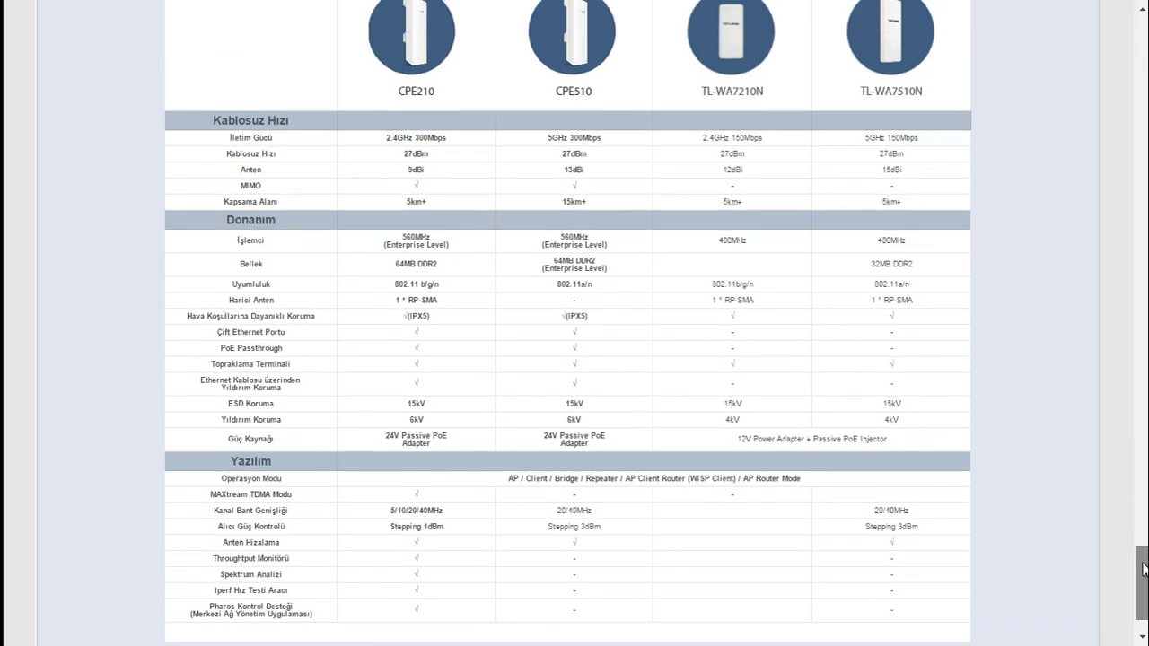